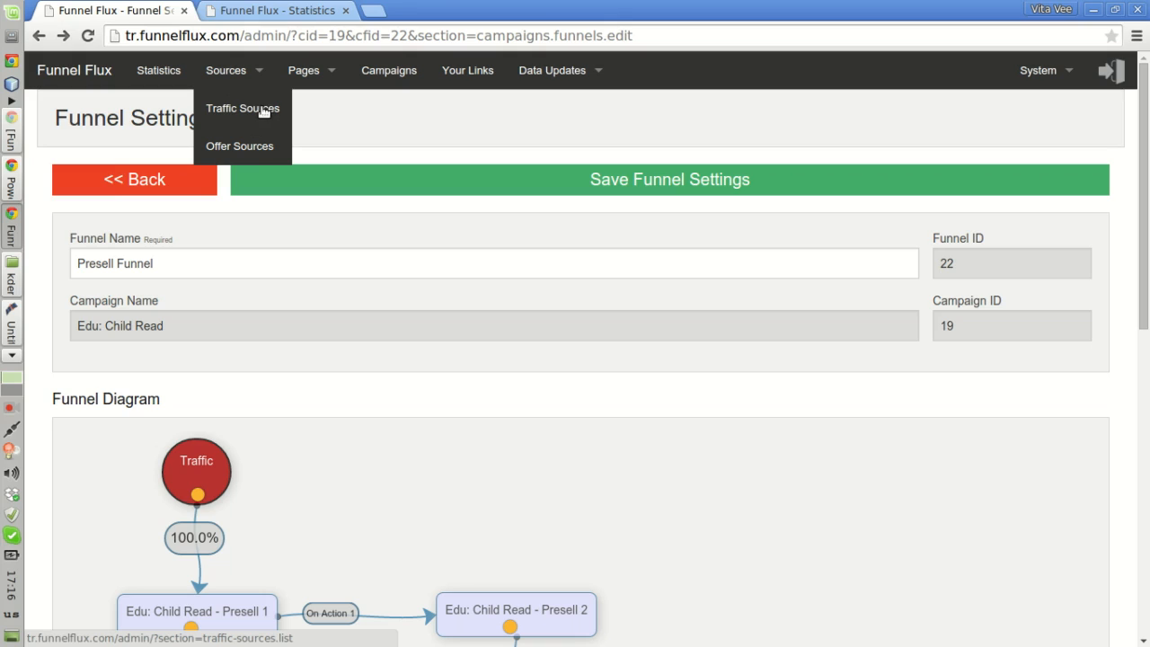
# Create a new traffic source and name it Our Test Traffic Source
pyautogui.click(262, 109)
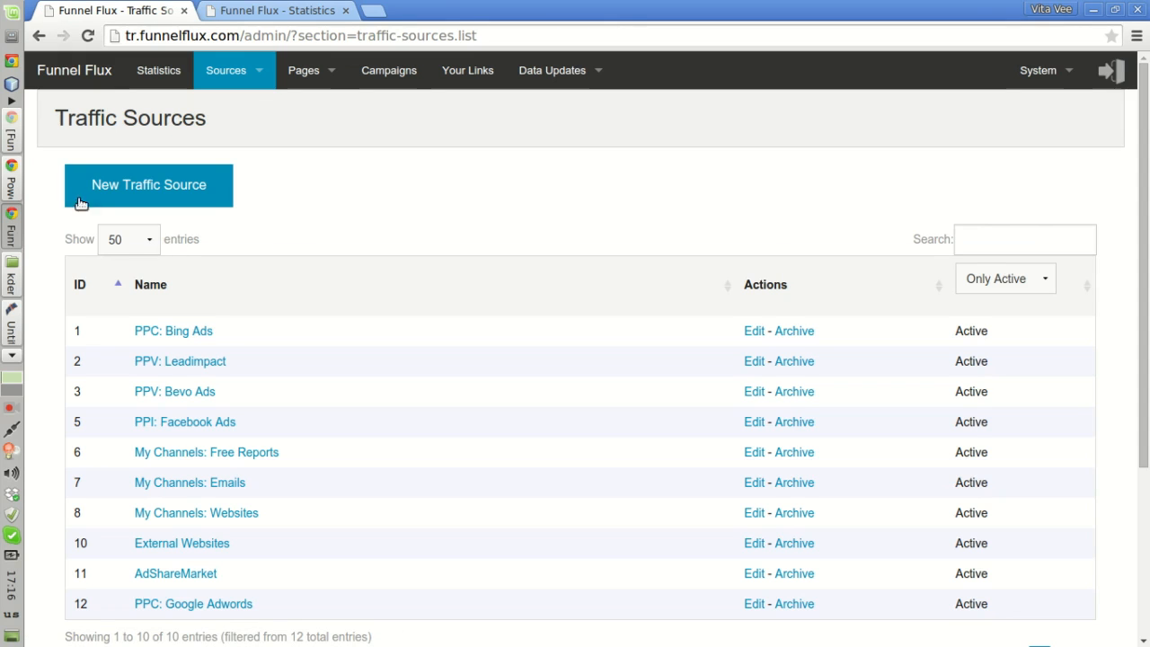
pyautogui.click(149, 189)
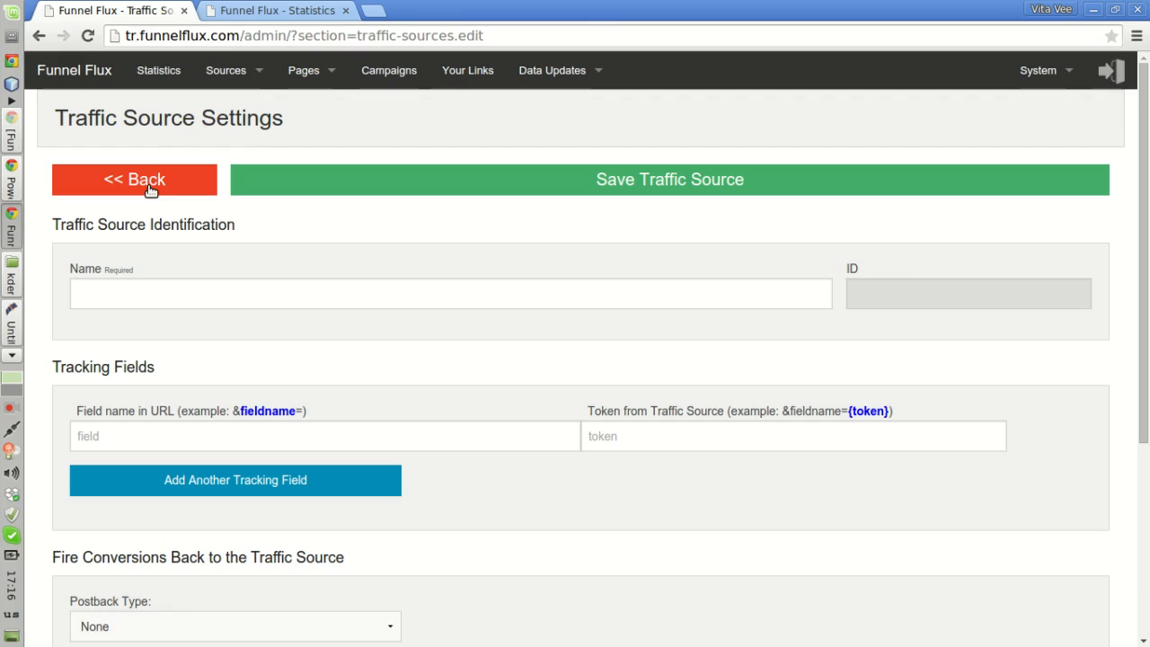
pyautogui.click(164, 305)
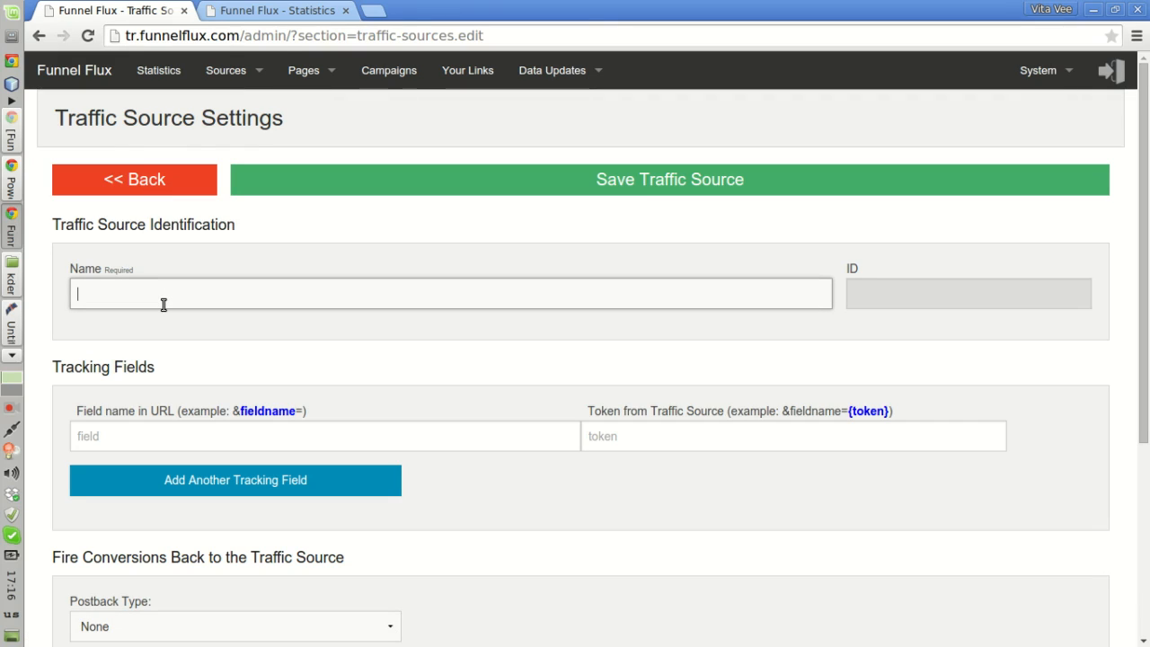
pyautogui.write('Our Test Traffic Source')
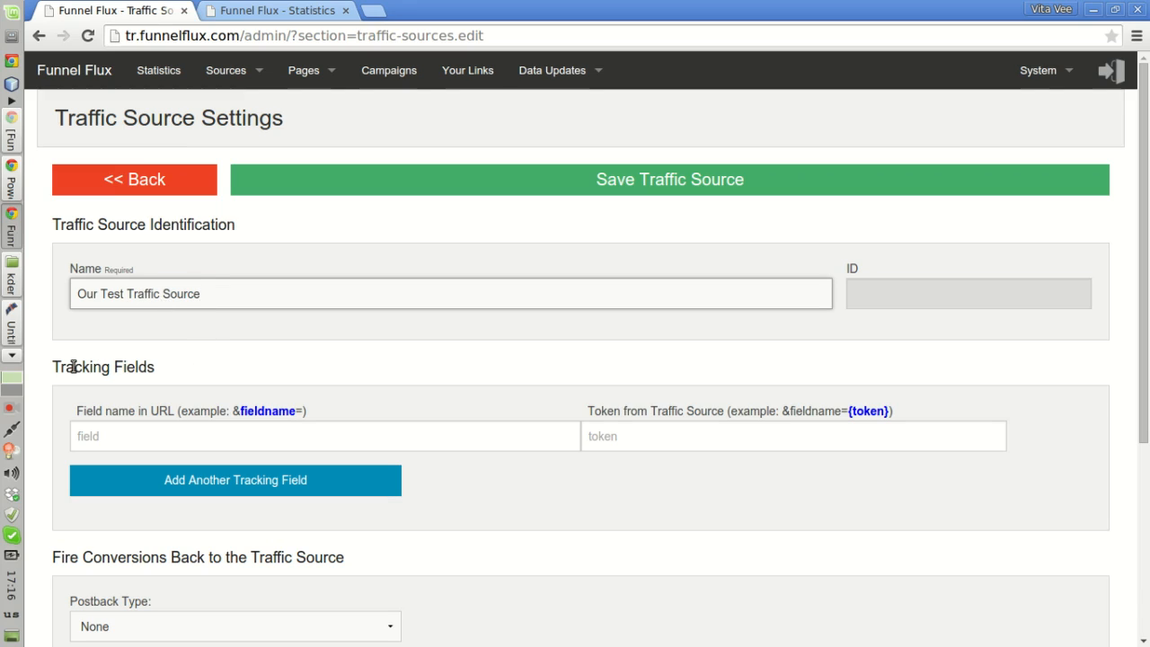
# Add two extra tracking field rows to the traffic source and remove both of them
pyautogui.click(259, 489)
pyautogui.click(261, 538)
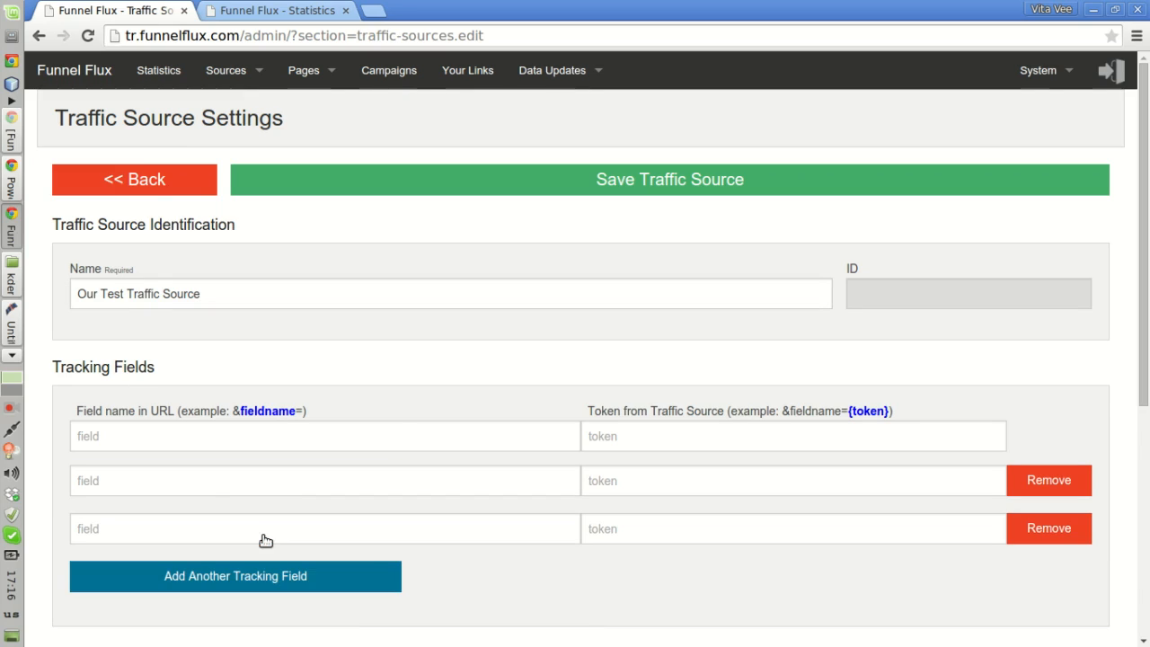
pyautogui.click(112, 529)
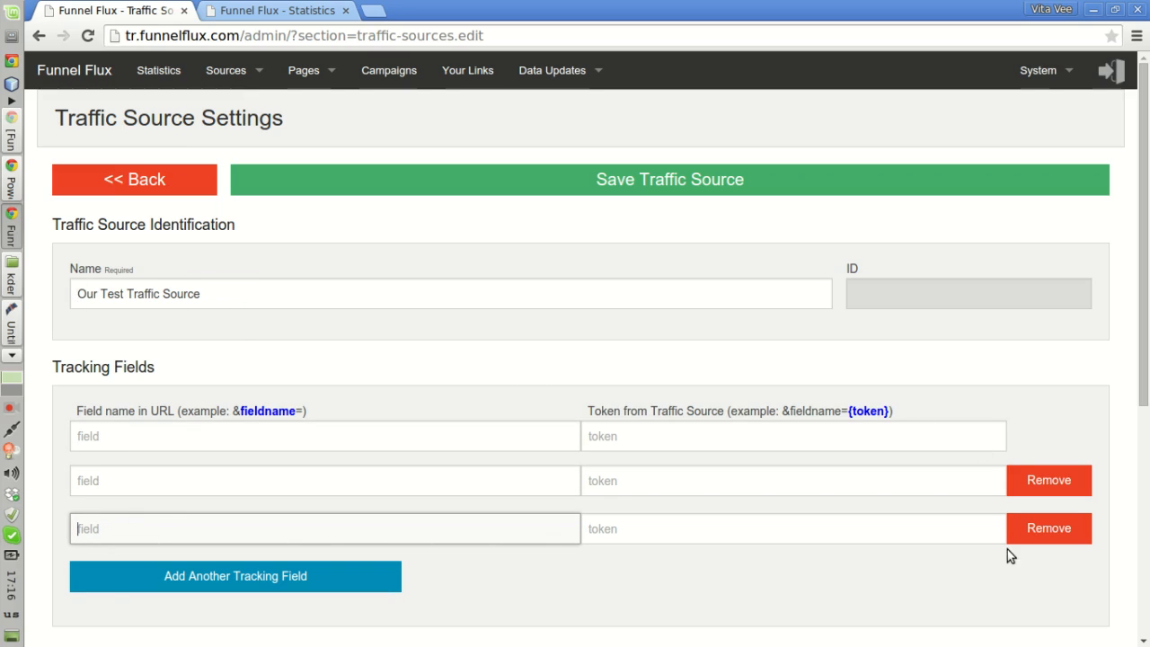
pyautogui.click(1043, 530)
pyautogui.click(1060, 484)
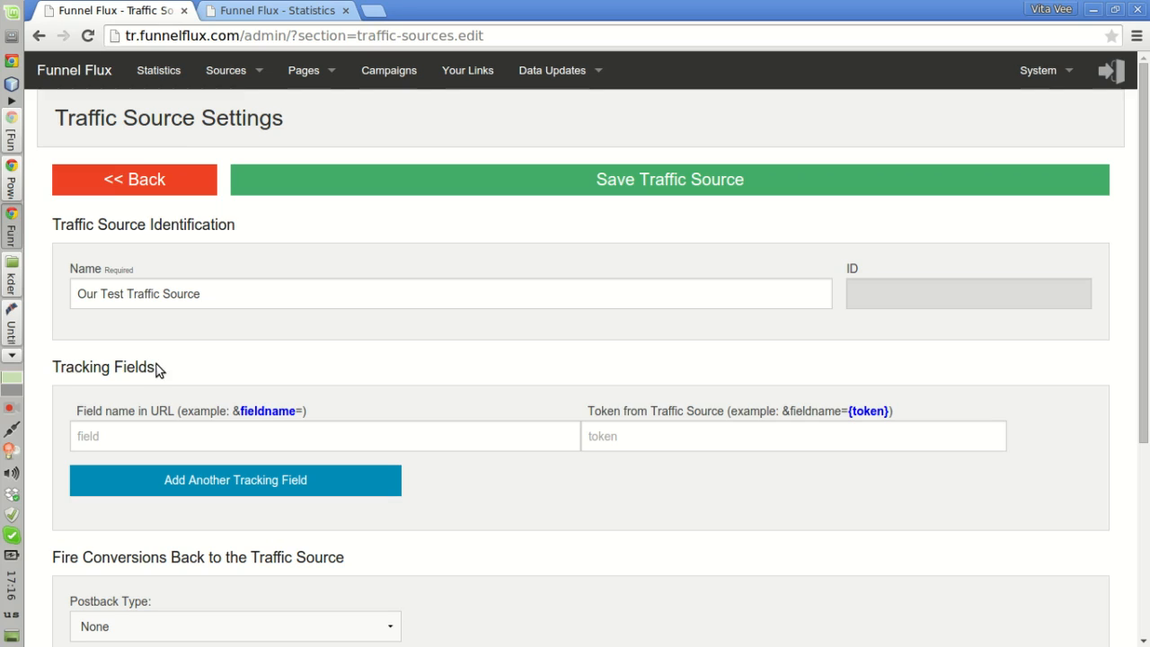
# Fill in the first tracking field with the field name param1 and the token VALUE1
pyautogui.click(148, 449)
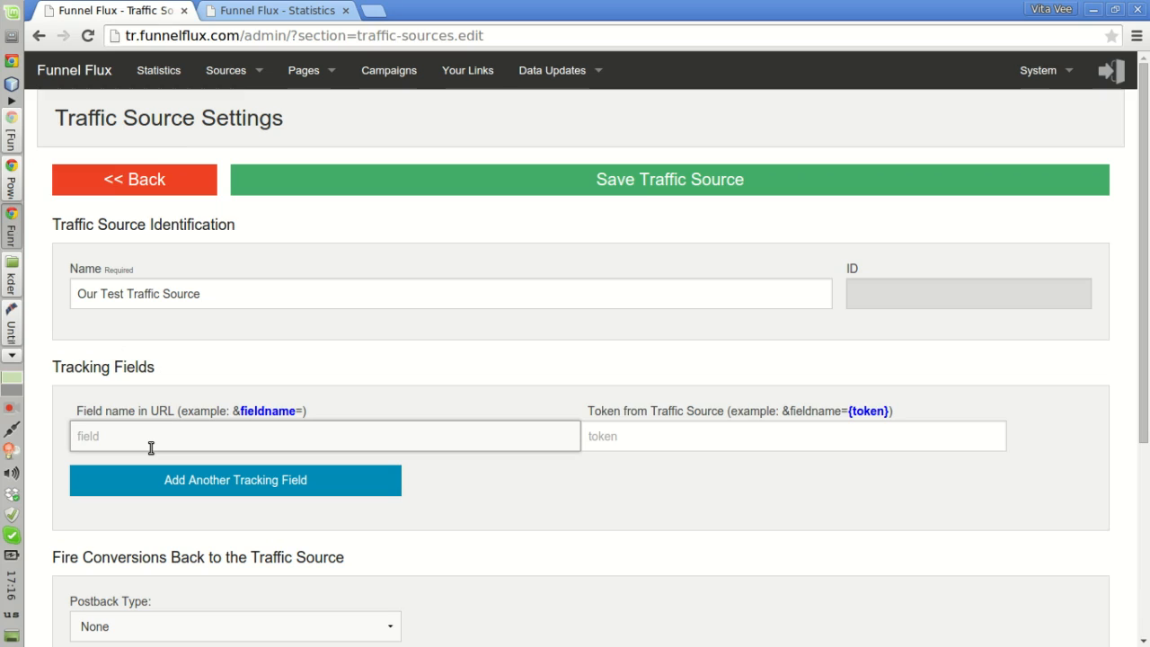
pyautogui.write('param1')
pyautogui.click(654, 436)
pyautogui.write('VA:UE')
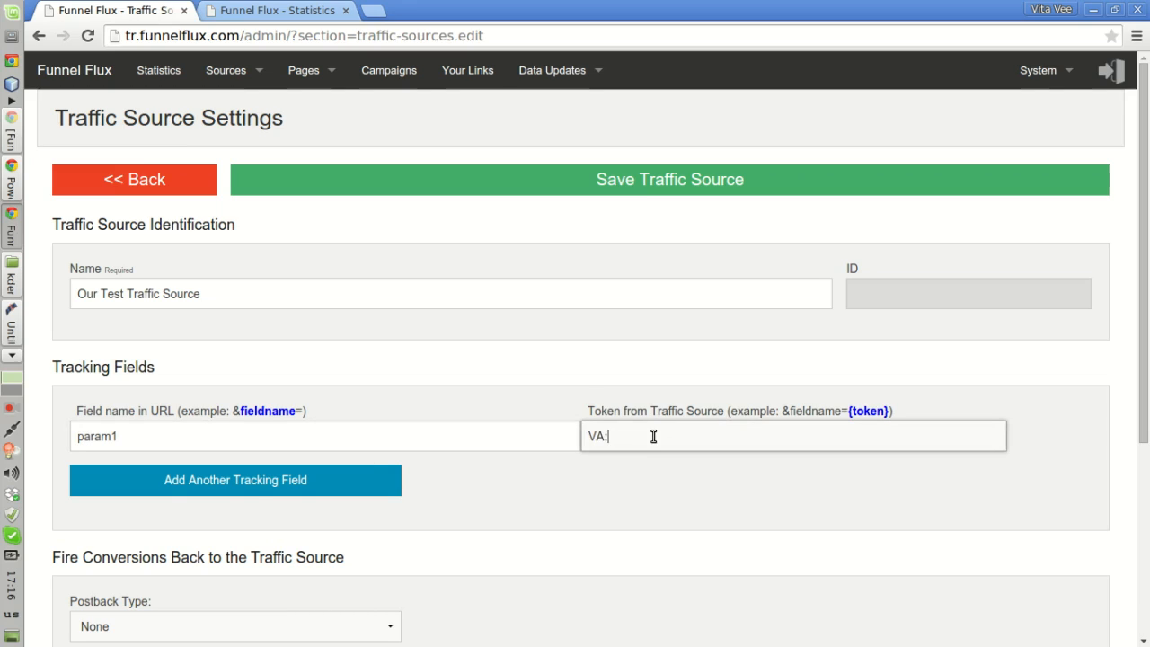
pyautogui.press('BackSpace')
pyautogui.press('BackSpace')
pyautogui.press('BackSpace')
pyautogui.write('LUE1')
# Add a second tracking field named param2 with the token VALUE2 and save the traffic source
pyautogui.click(260, 480)
pyautogui.click(146, 474)
pyautogui.write('pa')
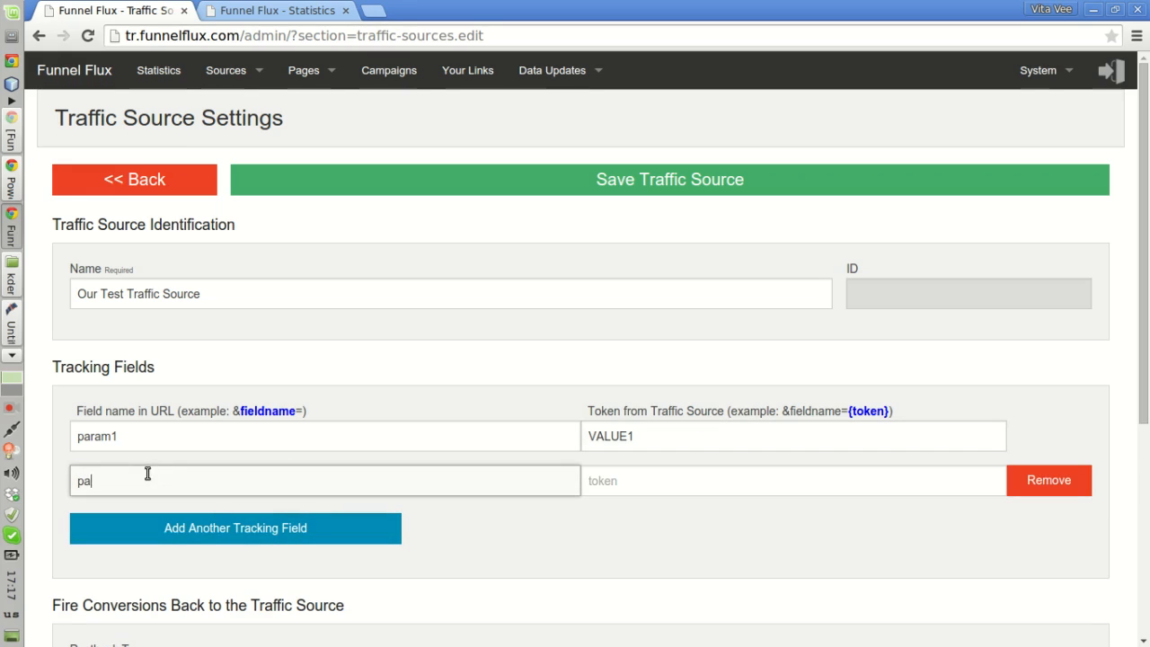
pyautogui.write('ram2')
pyautogui.click(722, 476)
pyautogui.write('V')
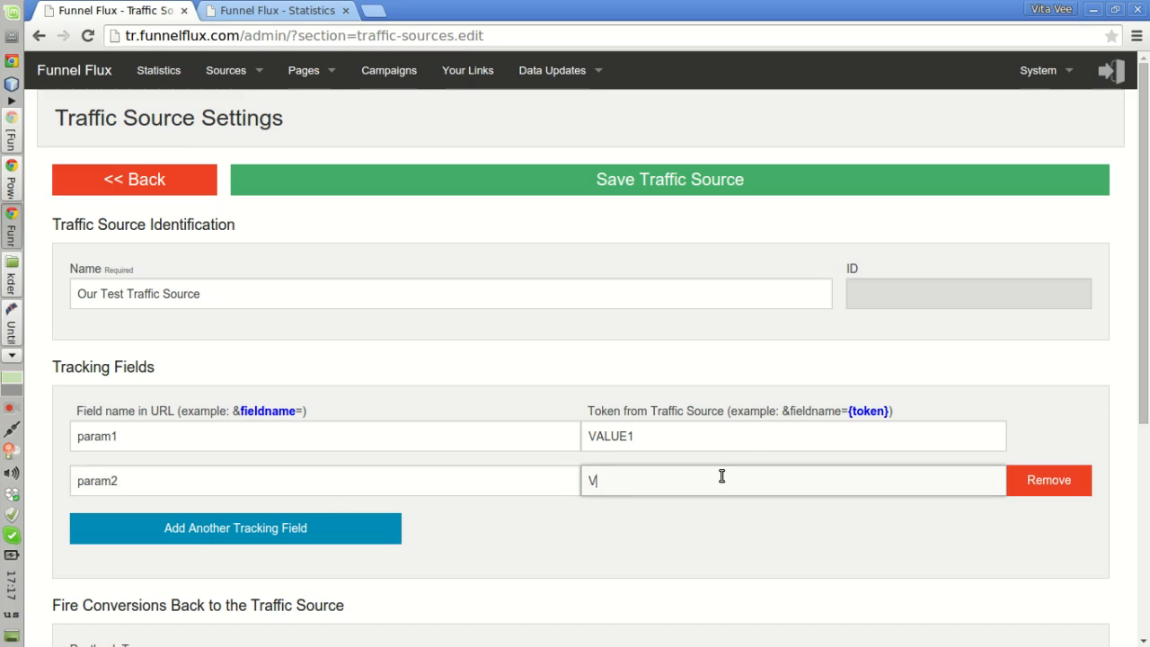
pyautogui.write('A:UE')
pyautogui.press('BackSpace')
pyautogui.press('BackSpace')
pyautogui.write('UE')
pyautogui.click(669, 185)
pyautogui.click(670, 184)
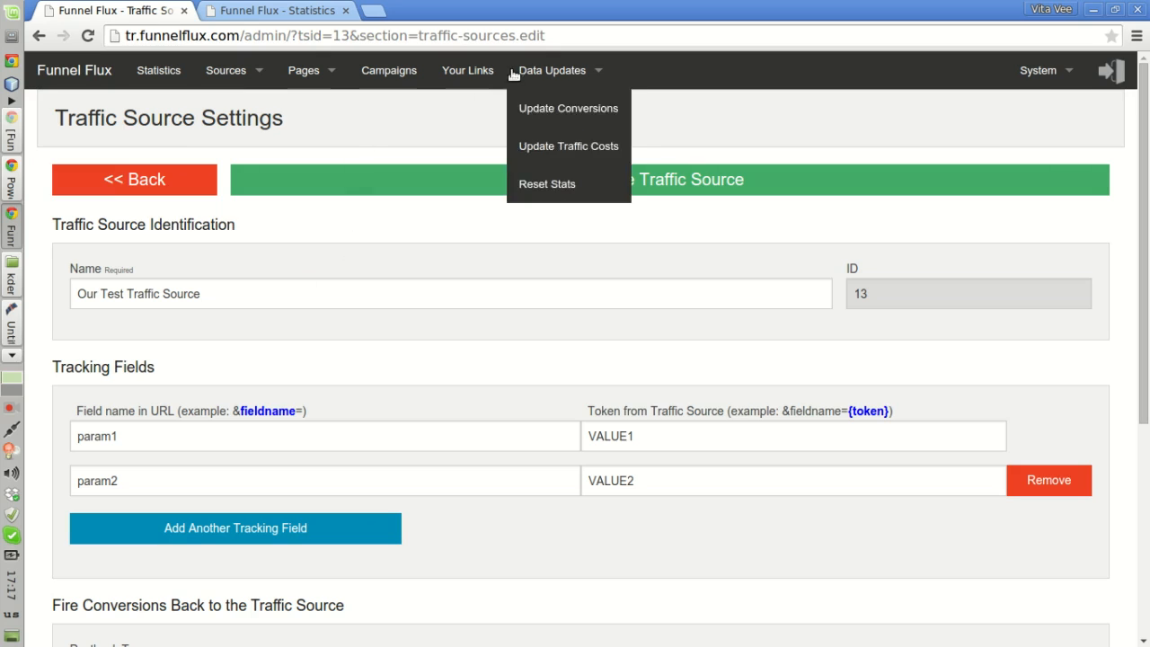
# Generate a funnel URL for the campaign Edu: Child Read, the funnel Presell Funnel and the traffic source Our Test Traffic Source
pyautogui.click(468, 70)
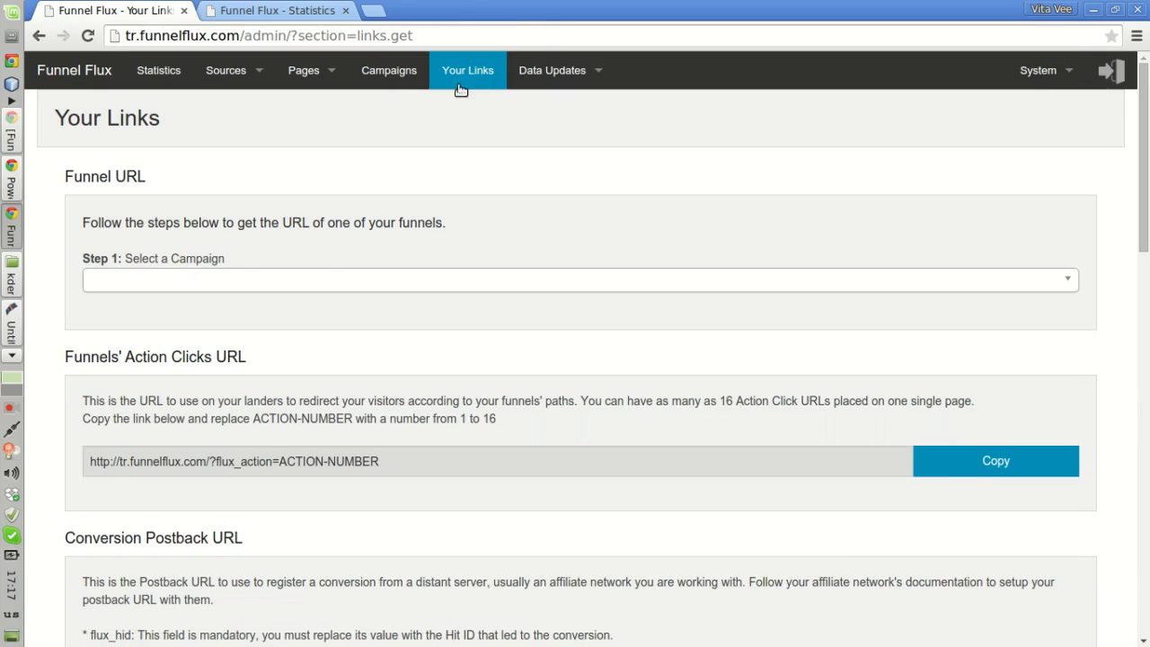
pyautogui.click(217, 282)
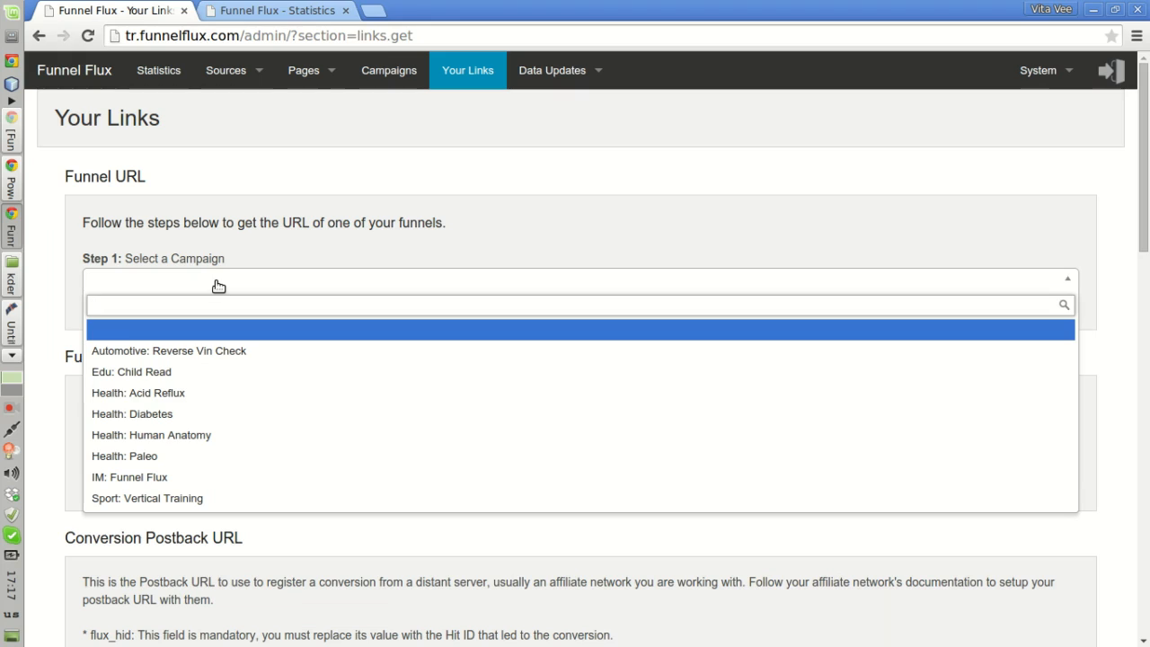
pyautogui.click(164, 373)
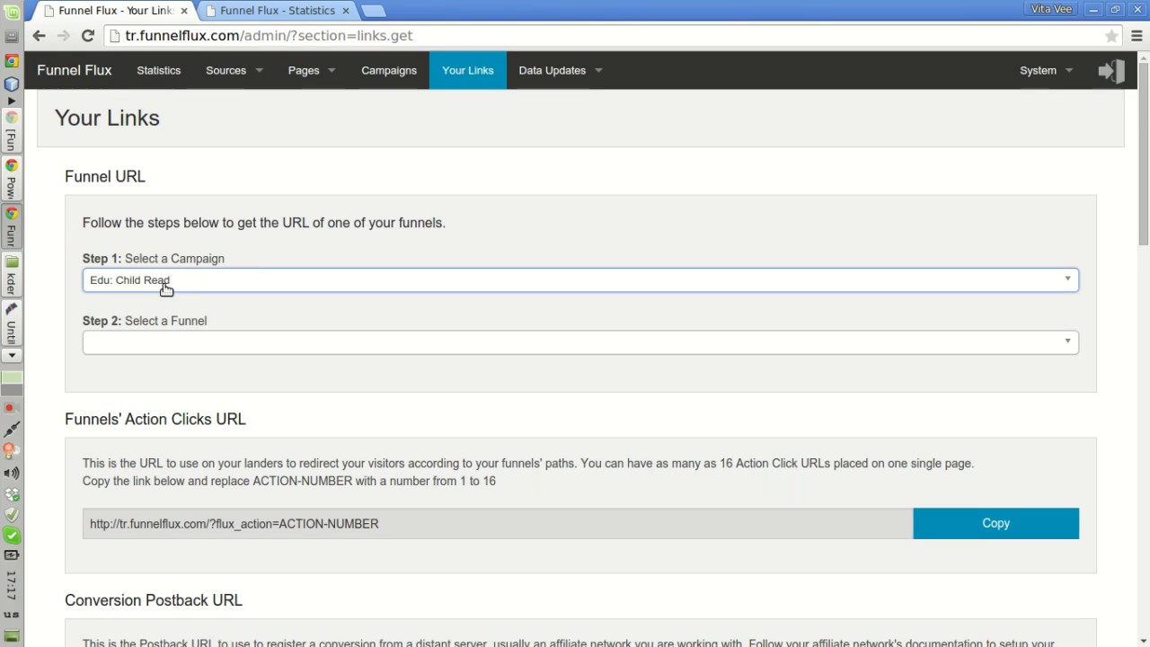
pyautogui.click(164, 348)
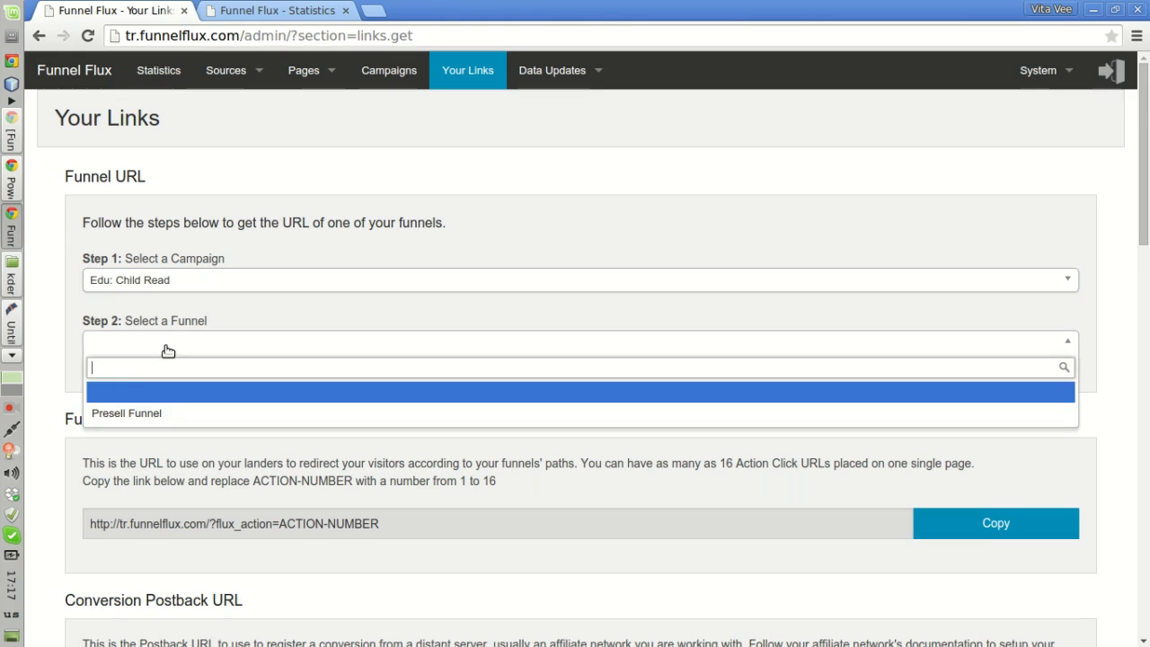
pyautogui.click(162, 414)
pyautogui.click(262, 414)
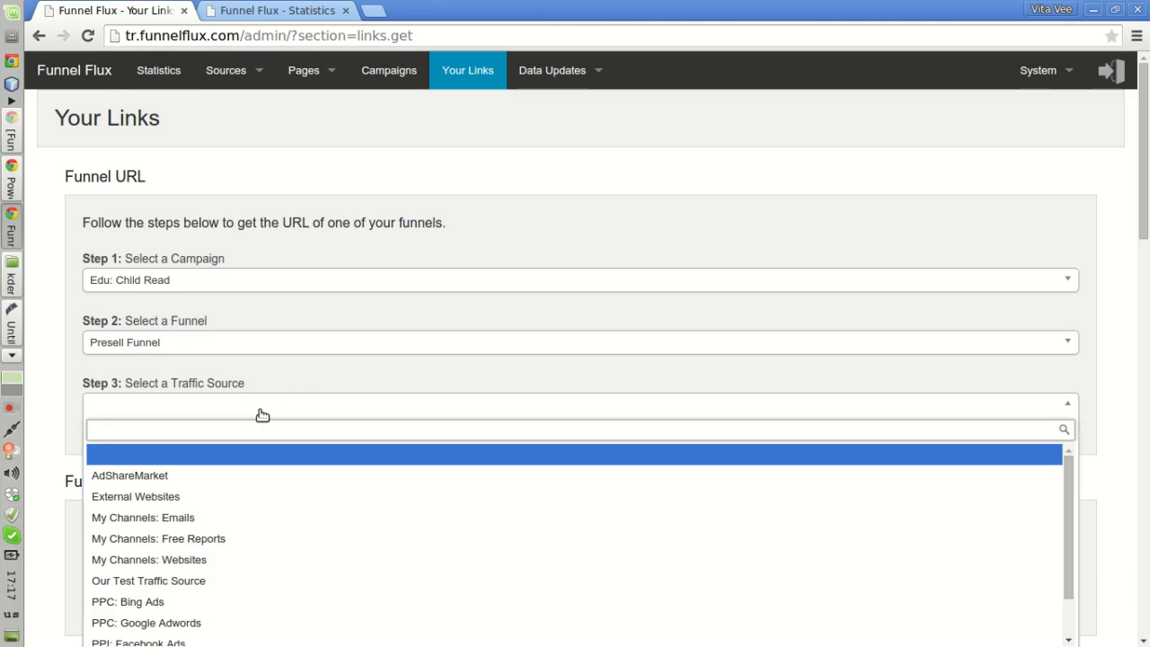
pyautogui.write('test')
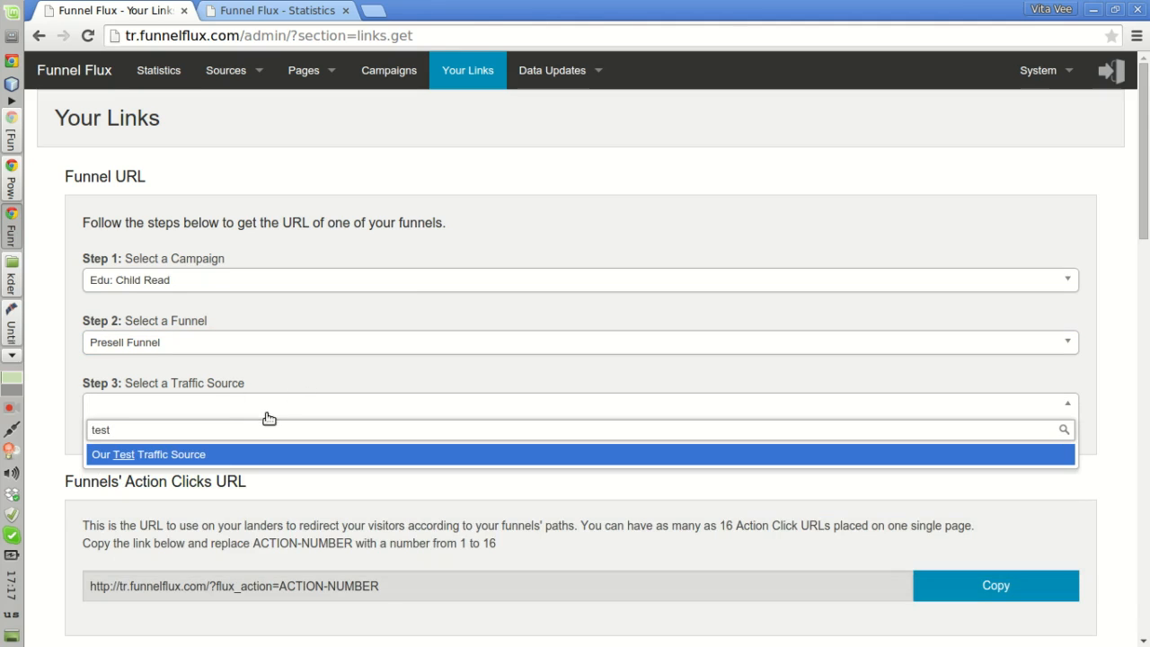
pyautogui.click(206, 458)
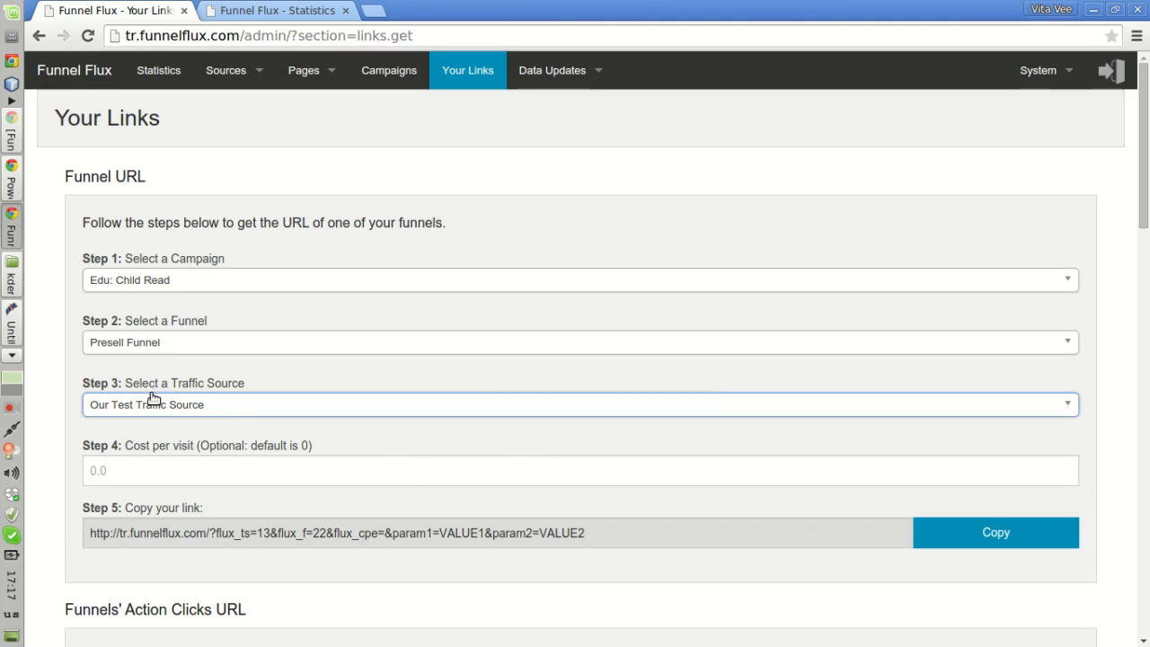
# Check the param1 and param2 fields in the generated funnel link and copy the link
pyautogui.doubleClick(401, 533)
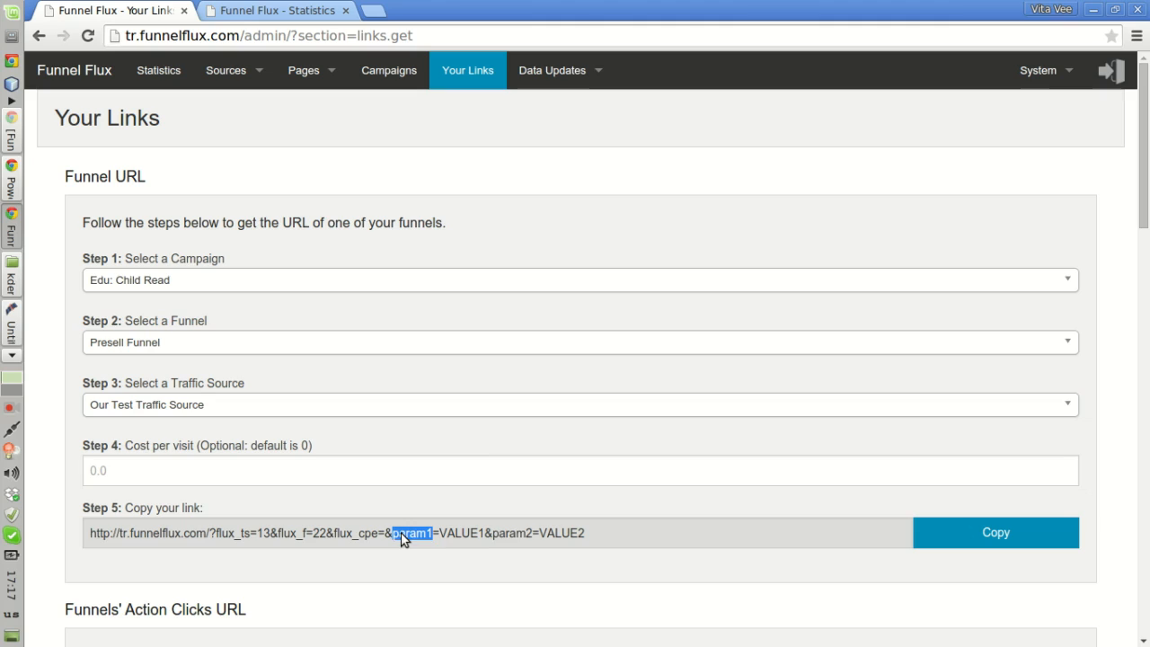
pyautogui.doubleClick(512, 534)
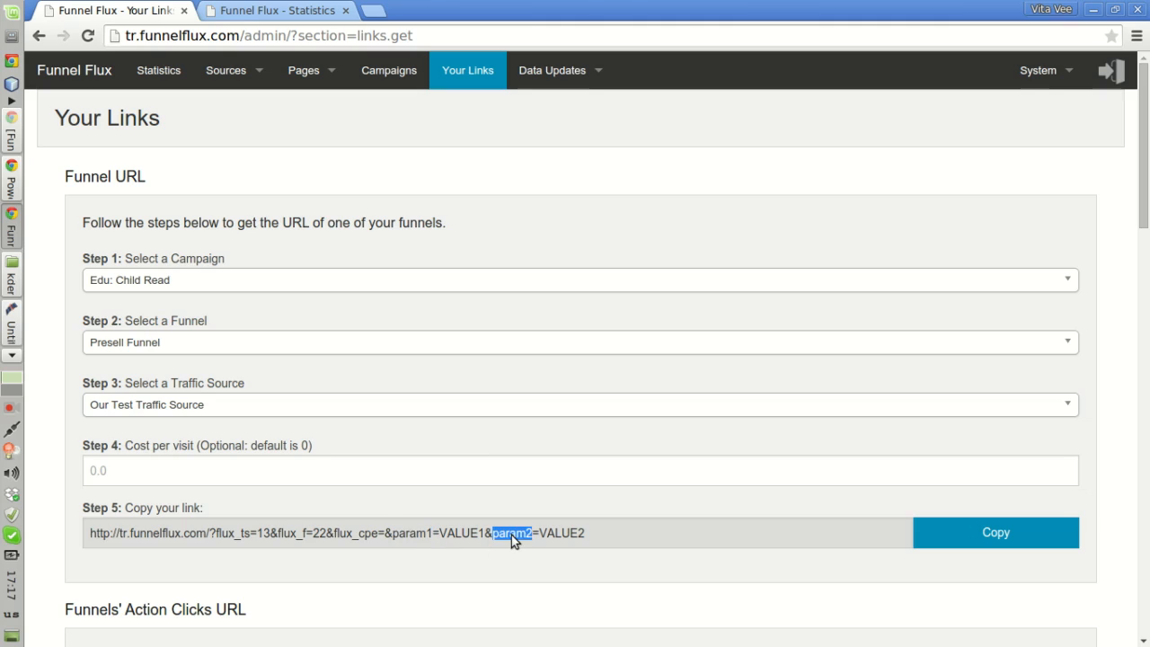
pyautogui.doubleClick(422, 533)
pyautogui.click(994, 537)
pyautogui.click(1004, 538)
# Paste the copied funnel link as the address of a new browser tab and set its param1 value to groupABC
pyautogui.click(373, 13)
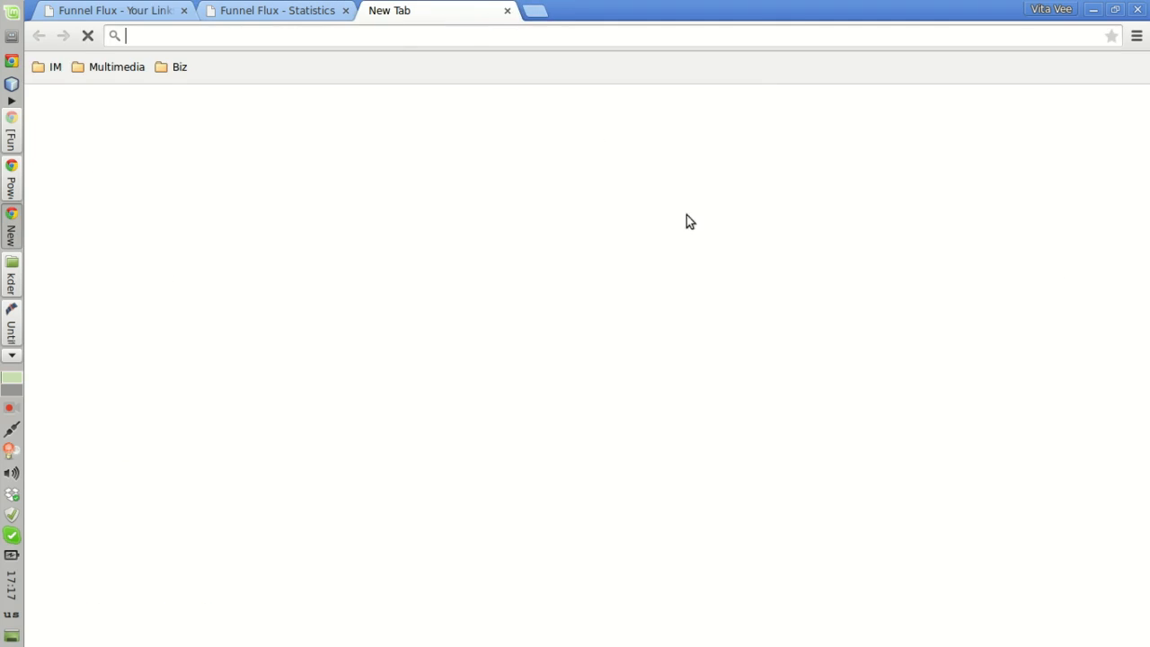
pyautogui.hotkey('ctrl', 'v')
pyautogui.hotkey('ctrl', 'Left')
pyautogui.hotkey('ctrl', 'Left')
pyautogui.hotkey('ctrl', 'Left')
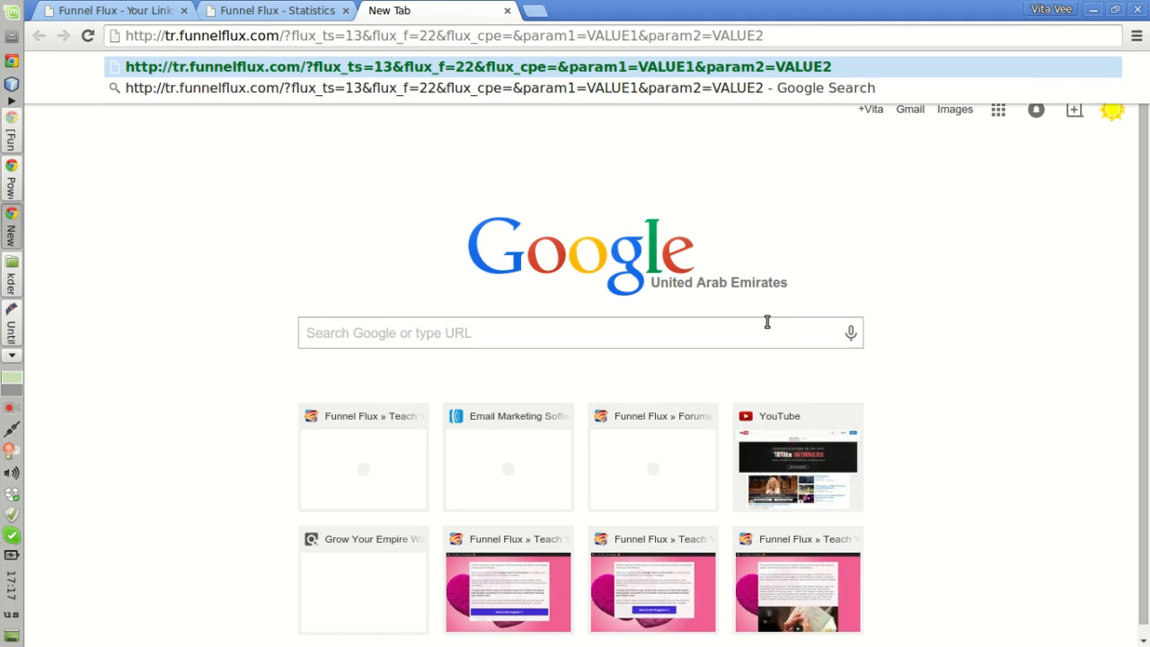
pyautogui.hotkey('ctrl', 'shift', 'Right')
pyautogui.press('BackSpace')
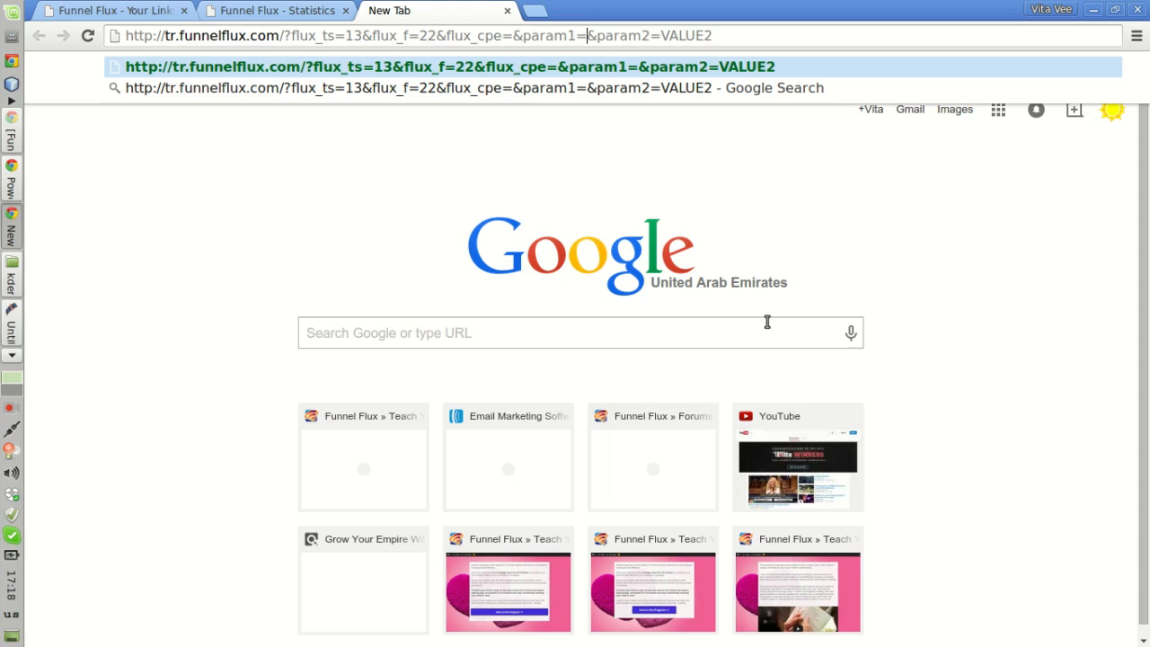
pyautogui.write('groupABC')
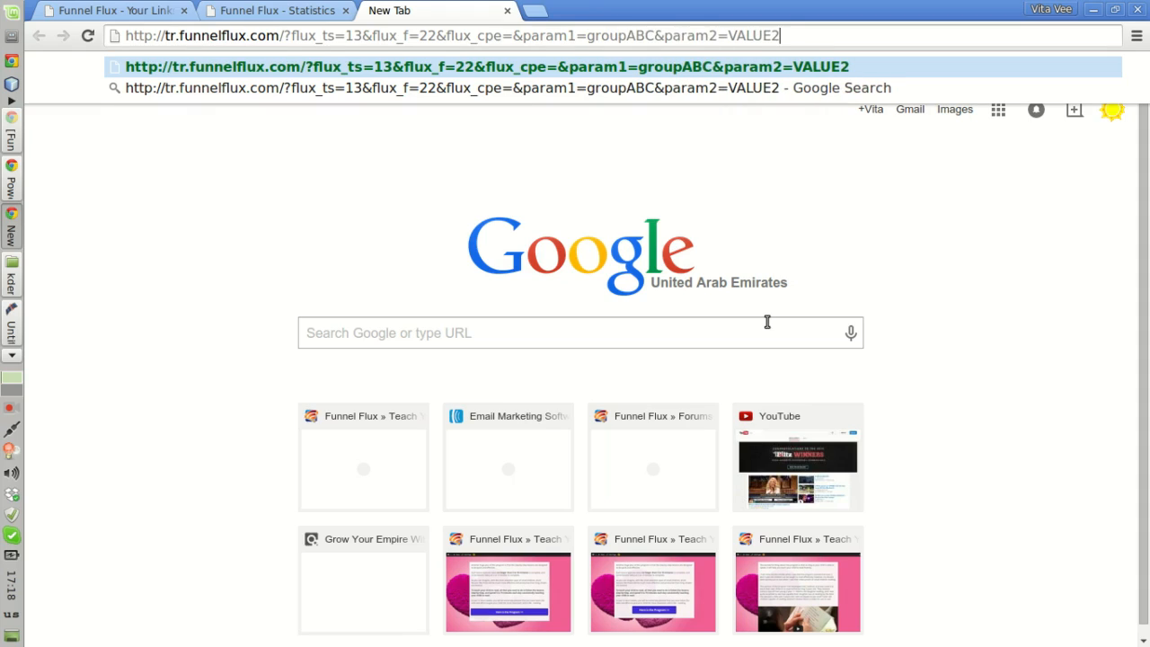
# Set the param2 value in the funnel link to morning and load the page
pyautogui.hotkey('ctrl', 'shift', 'Left')
pyautogui.press('BackSpace')
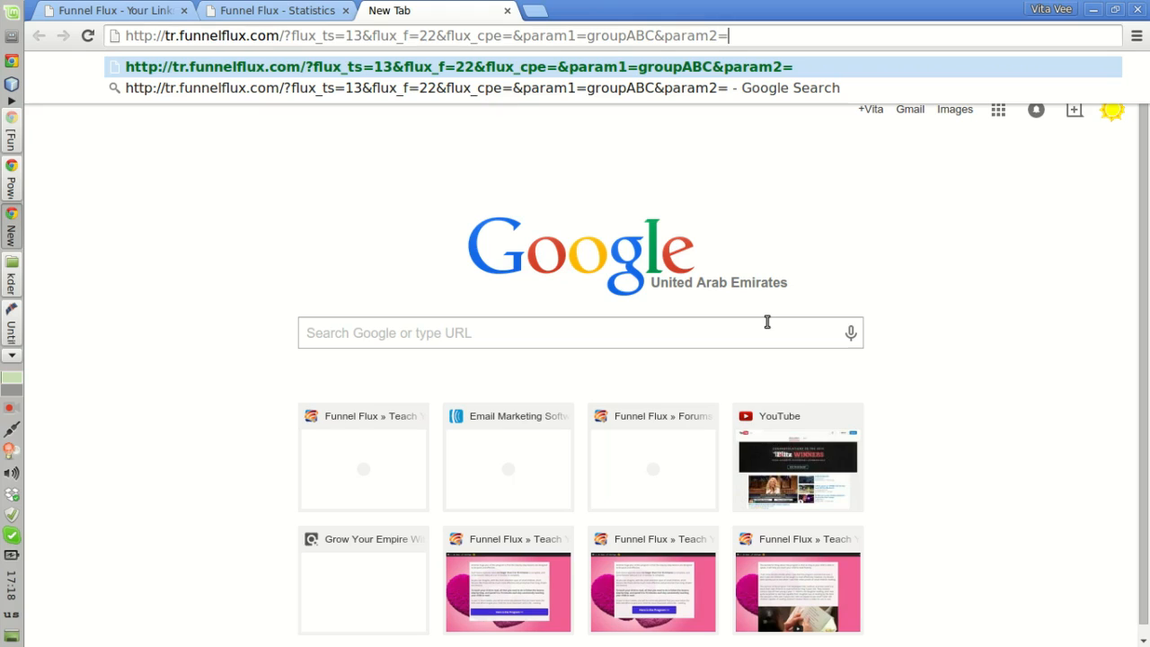
pyautogui.write('morning')
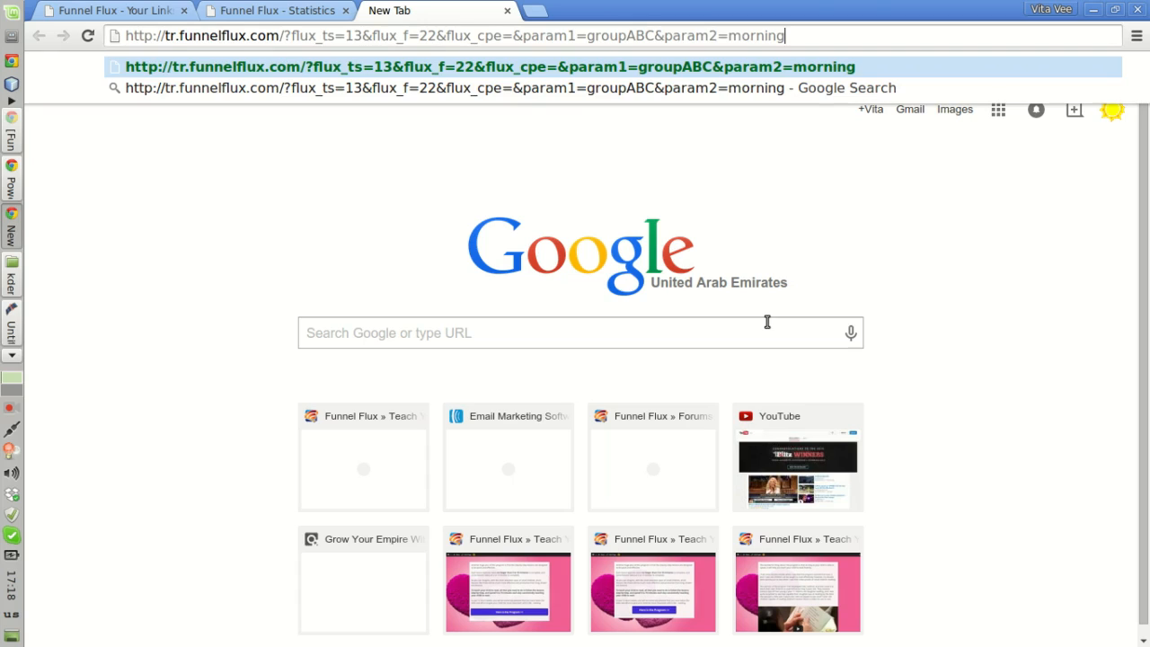
pyautogui.press('Return')
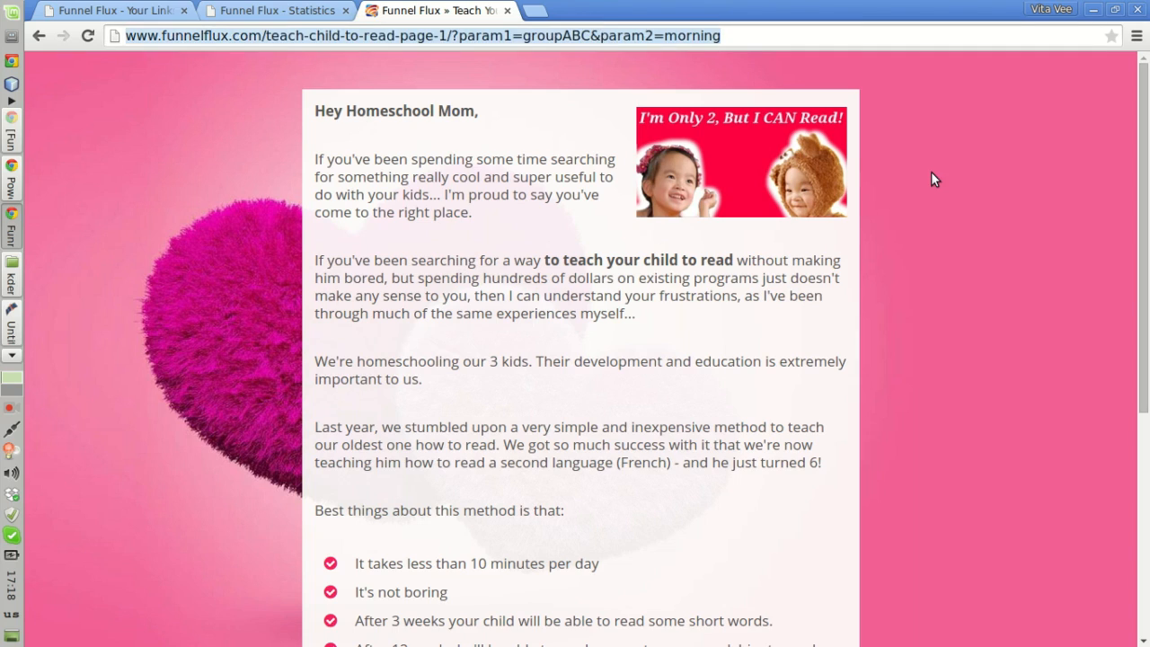
# Replace the landing page's address with the tr.funnelflux.com funnel link that has param1 set to groupABC
pyautogui.click(598, 35)
pyautogui.hotkey('ctrl', 'v')
pyautogui.hotkey('ctrl', 'Left')
pyautogui.hotkey('ctrl', 'Left')
pyautogui.hotkey('ctrl', 'Left')
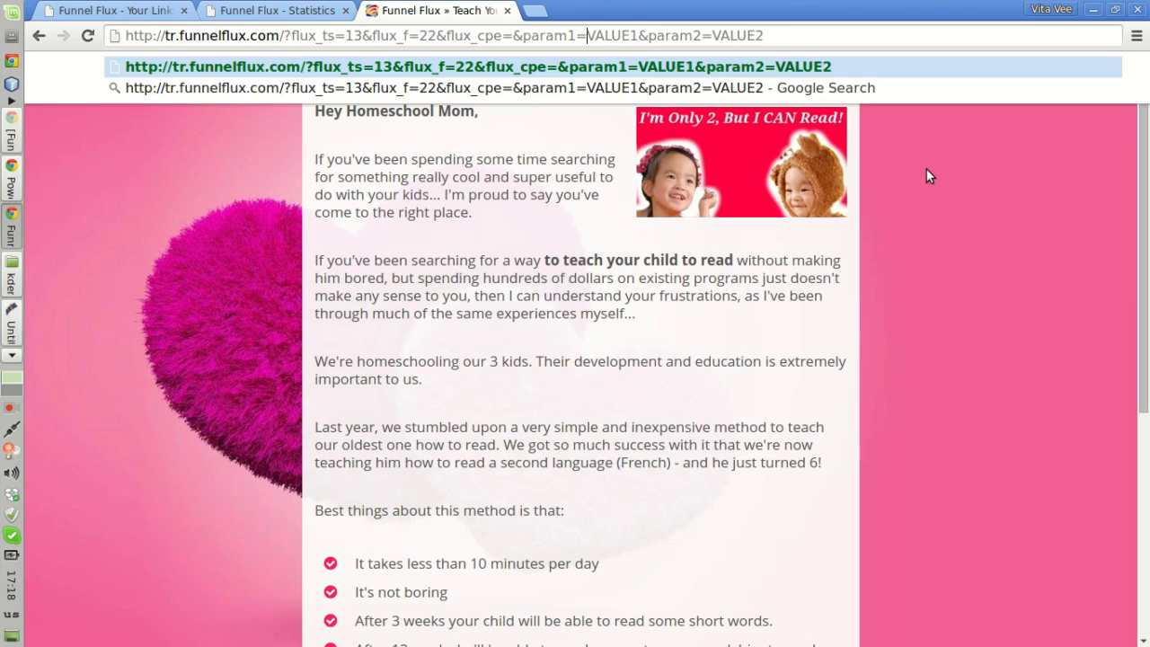
pyautogui.hotkey('ctrl', 'shift', 'Right')
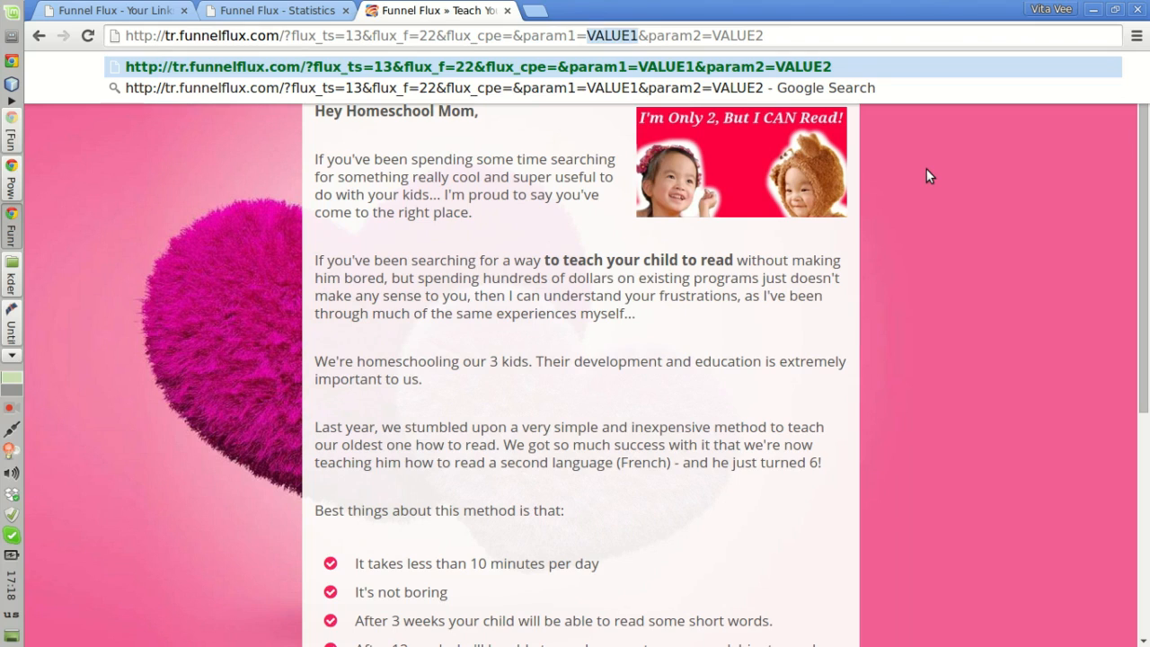
pyautogui.press('BackSpace')
pyautogui.write('g')
pyautogui.hotkey('shift', 'End')
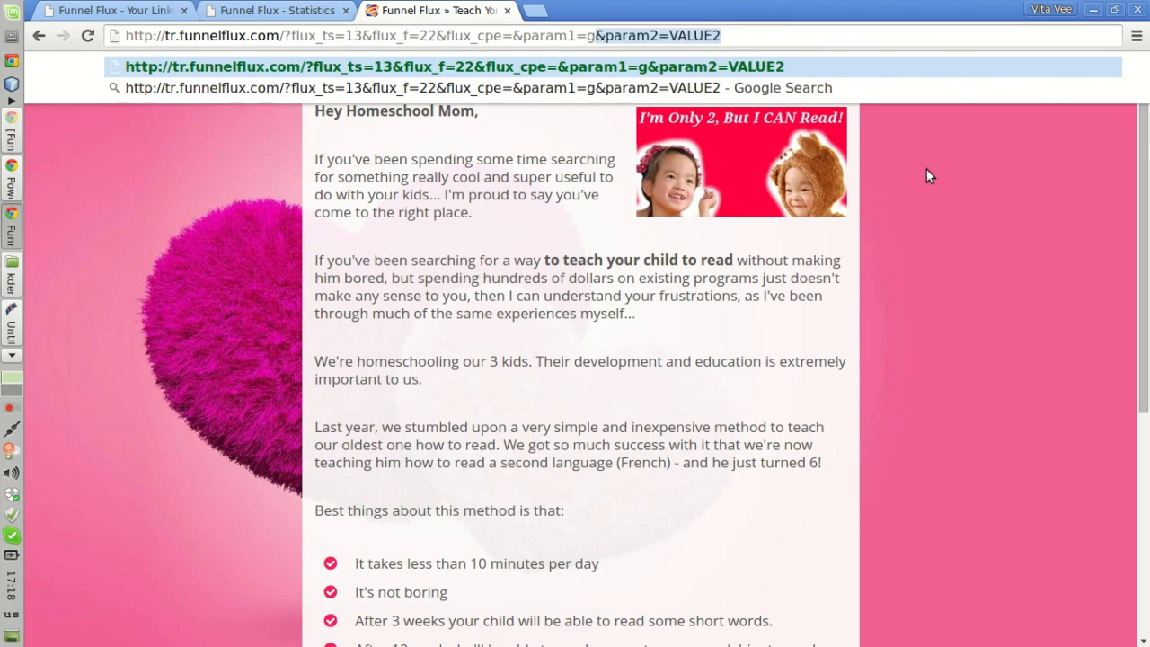
pyautogui.press('BackSpace')
pyautogui.write('r')
pyautogui.press('Down')
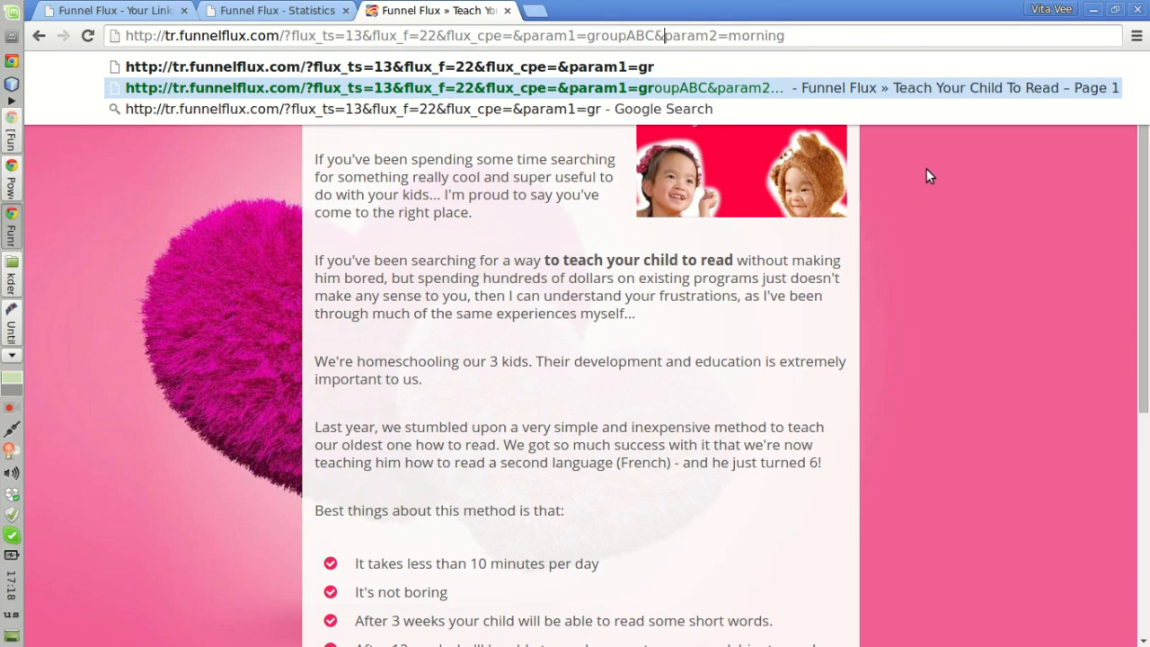
# Change the param2 value in the funnel link to afternoon and load the page
pyautogui.hotkey('ctrl', 'shift', 'Left')
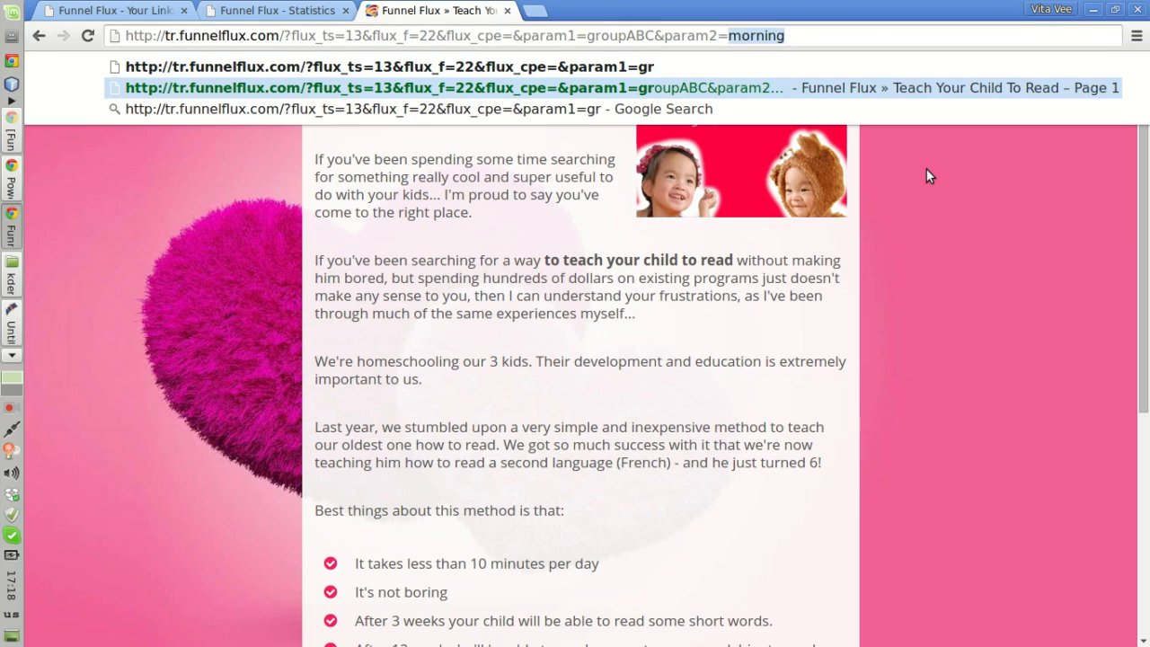
pyautogui.write('afternoon')
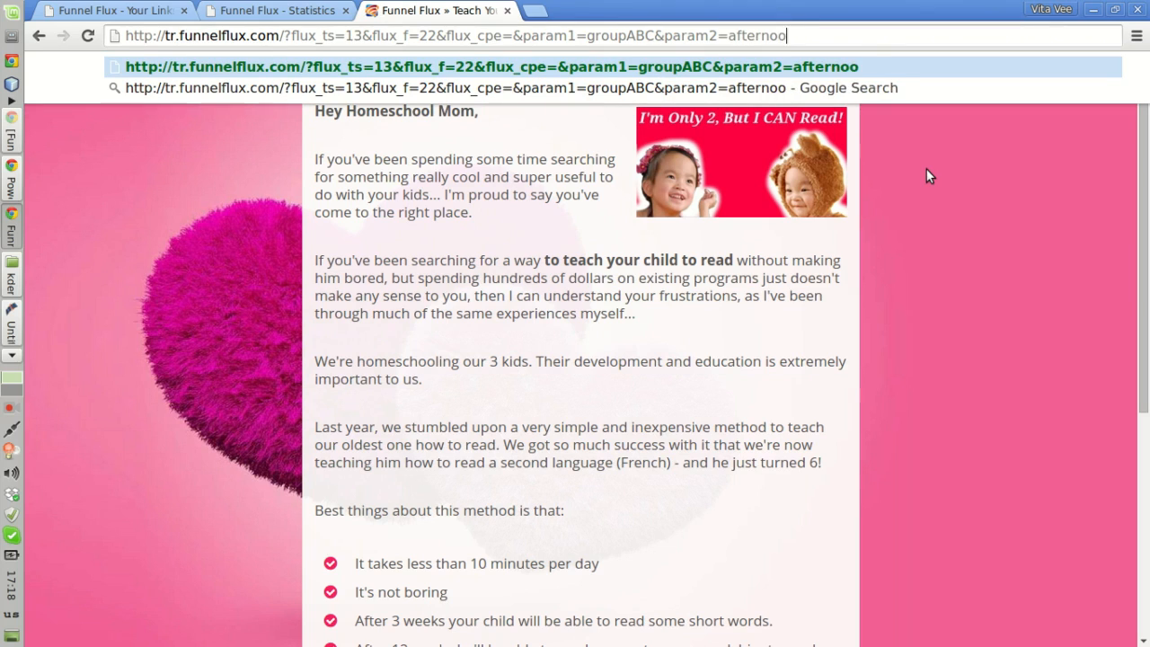
pyautogui.press('Return')
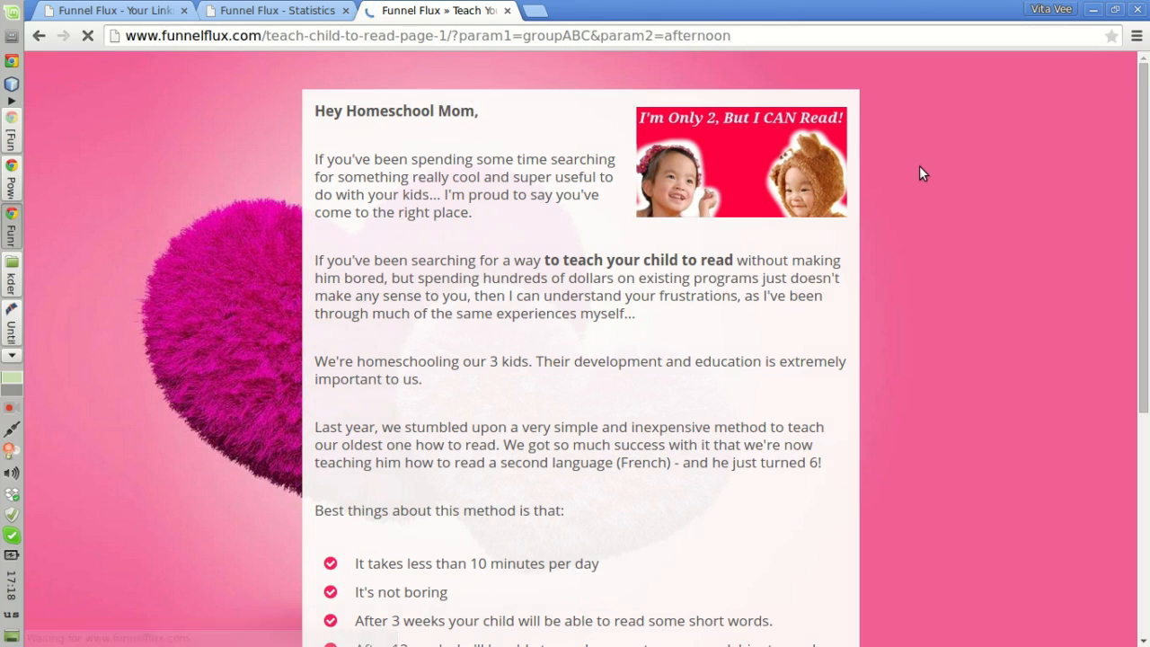
# Switch to the browser tab that holds the Statistics page
pyautogui.click(253, 15)
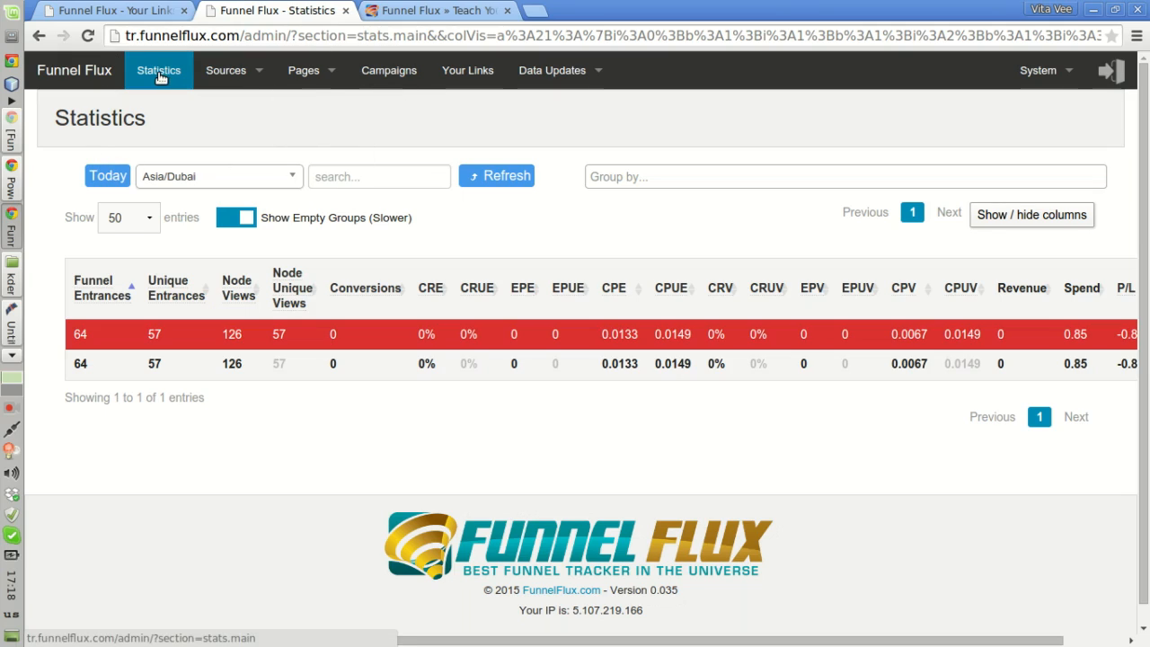
pyautogui.click(660, 177)
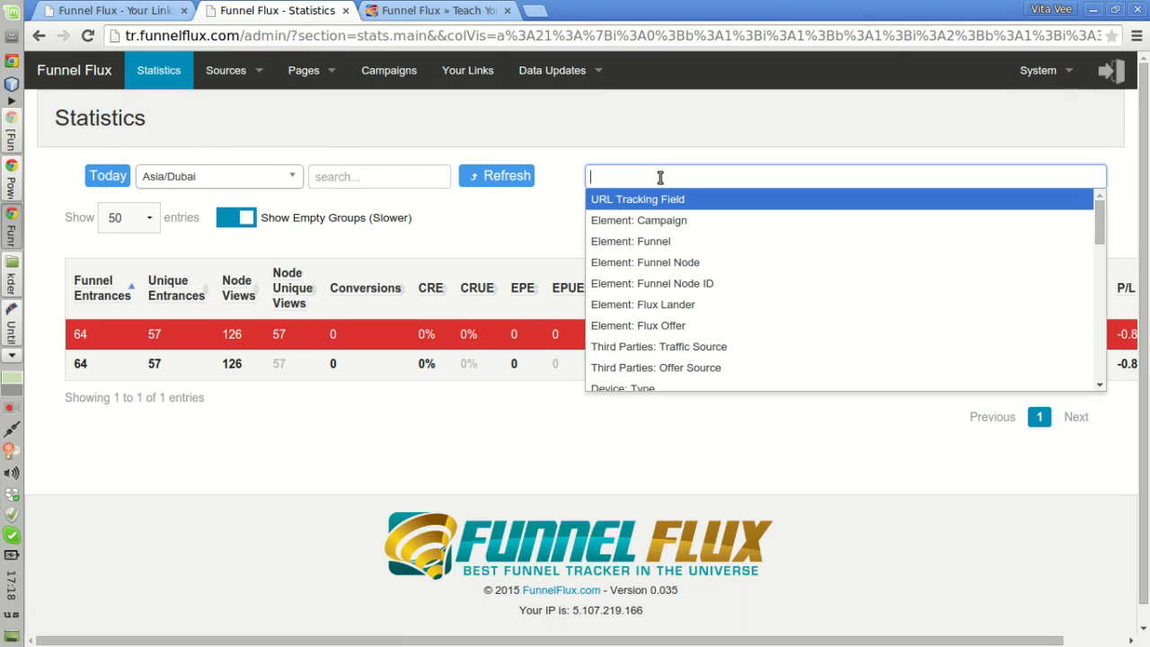
pyautogui.click(689, 346)
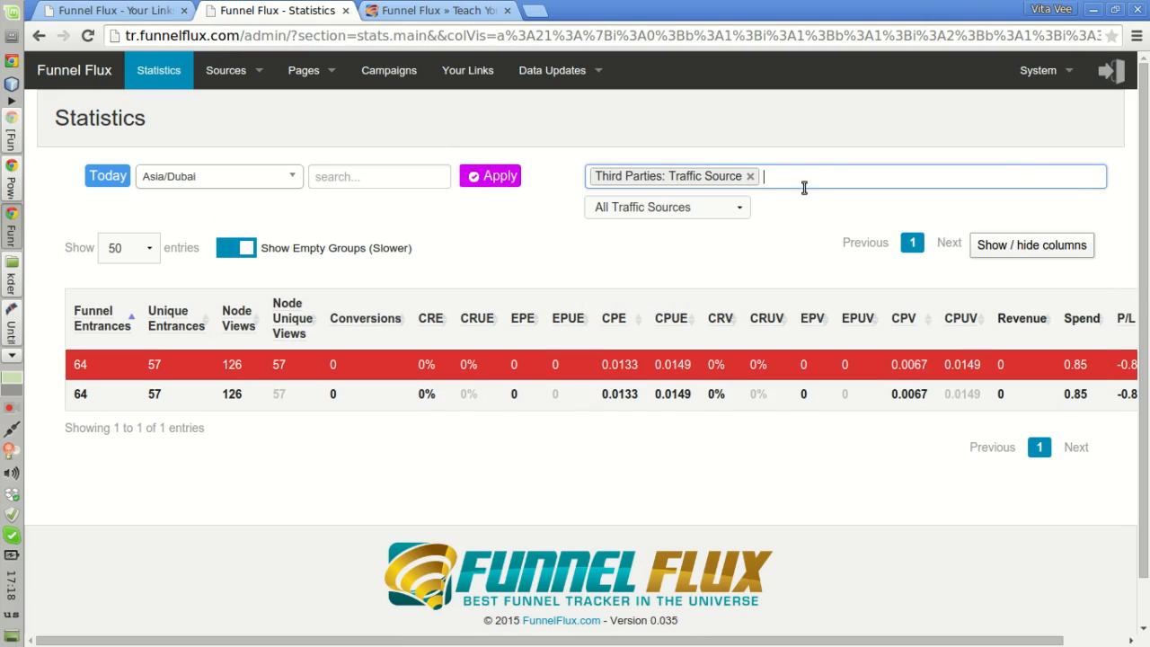
pyautogui.click(815, 176)
pyautogui.click(692, 200)
pyautogui.click(850, 178)
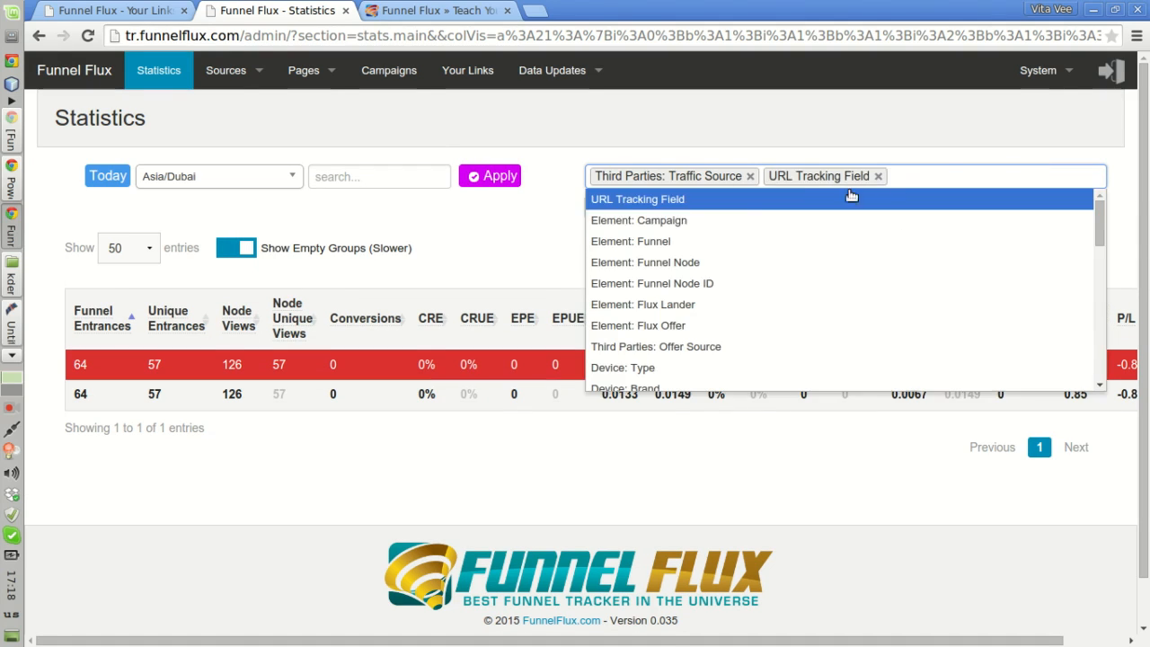
pyautogui.click(659, 200)
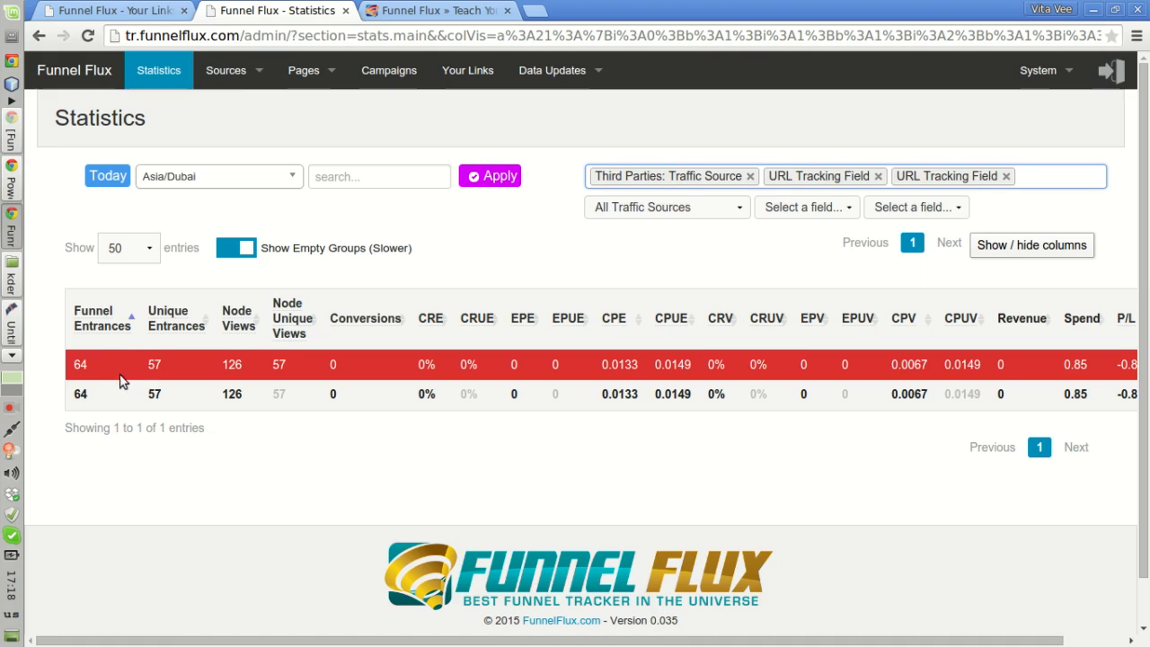
pyautogui.click(601, 209)
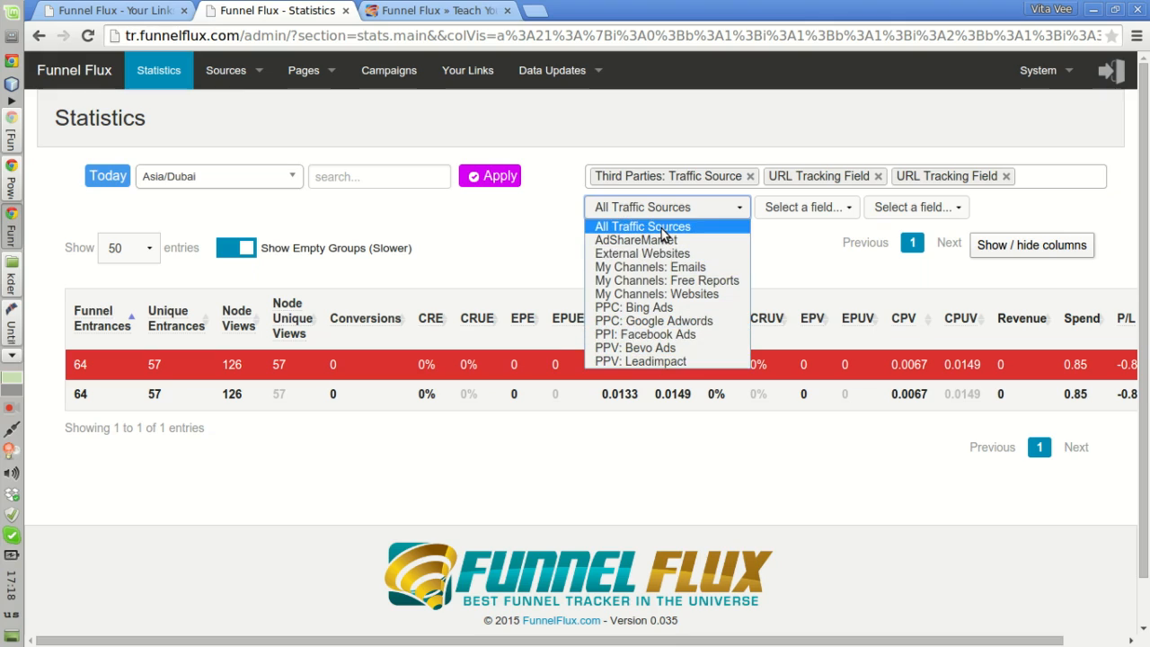
pyautogui.click(491, 236)
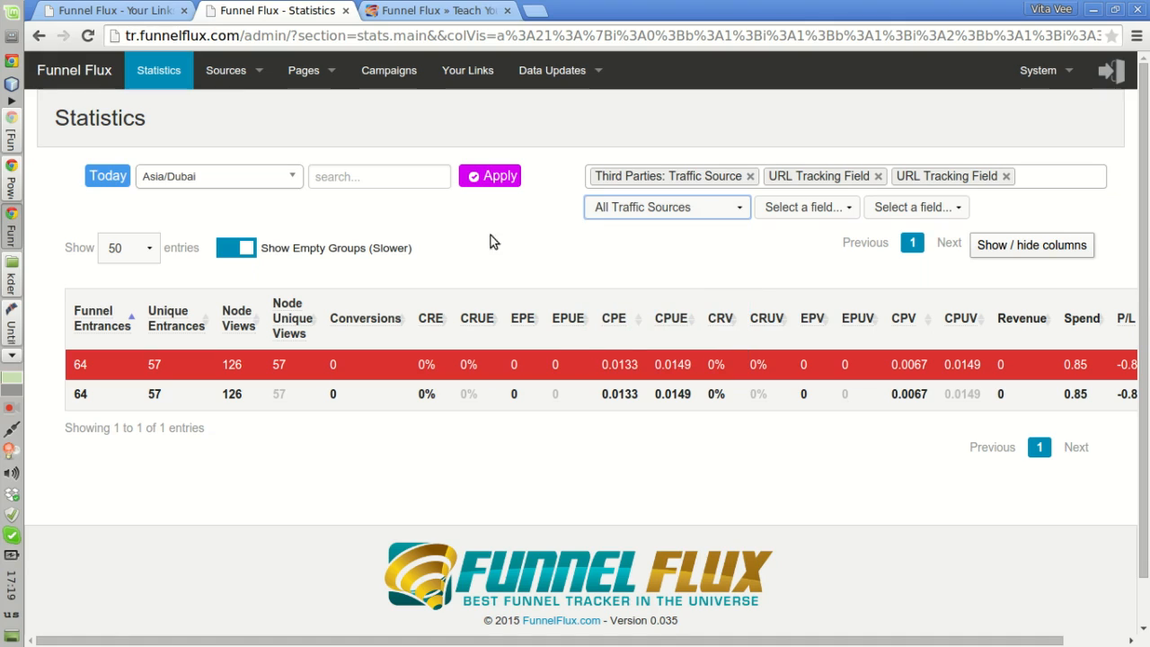
# Reload the Statistics page and group the report by Third Parties: Traffic Source, limited to Our Test Traffic Source
pyautogui.click(158, 73)
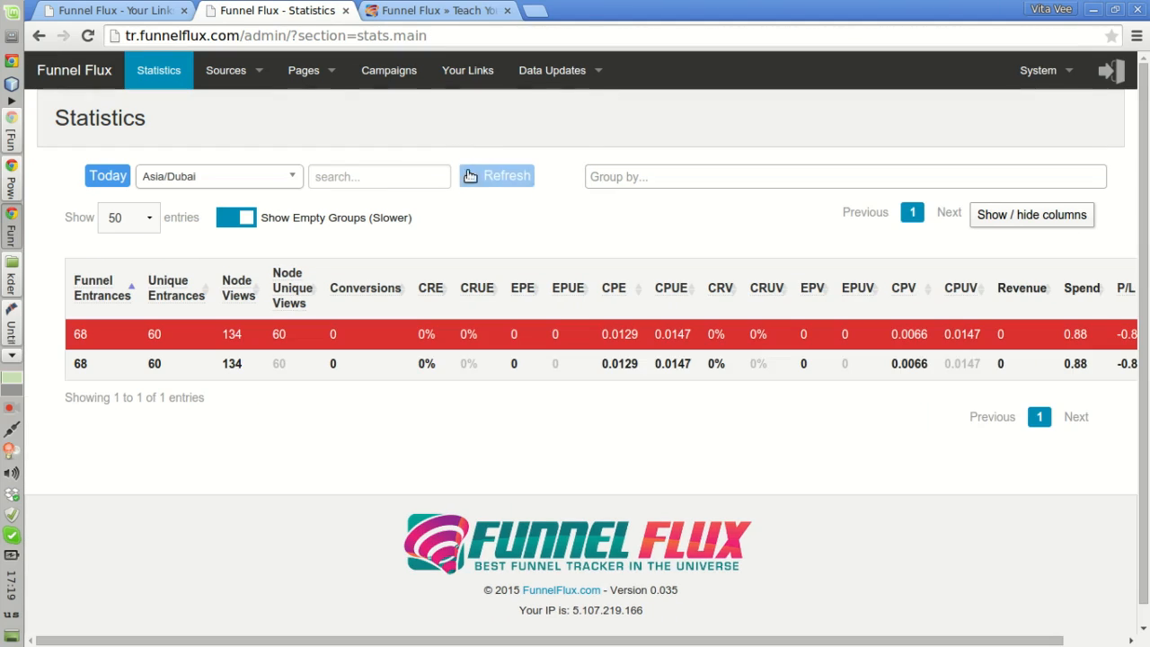
pyautogui.click(629, 172)
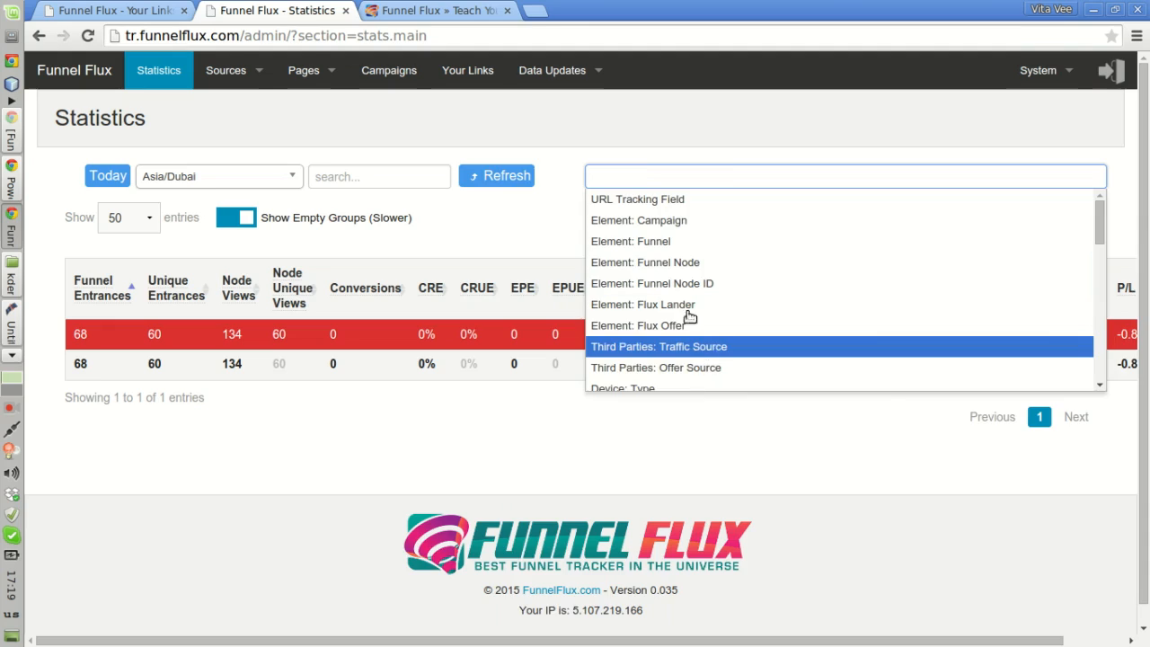
pyautogui.click(697, 347)
pyautogui.click(668, 212)
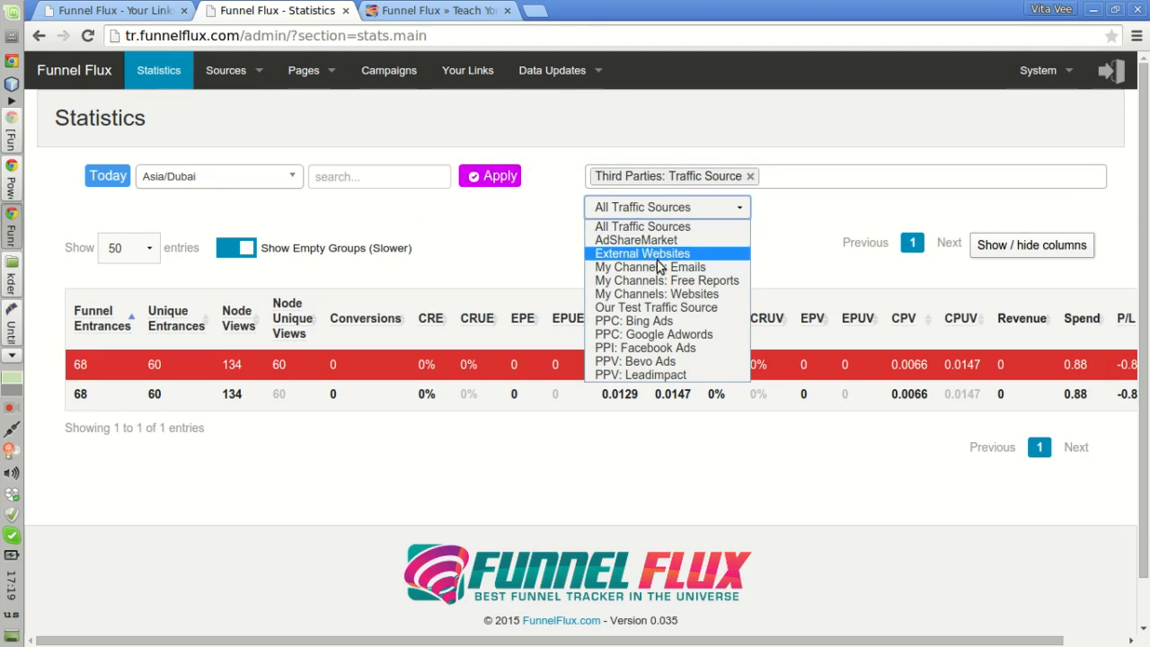
pyautogui.click(666, 308)
# Add two URL Tracking Field groupings set to param1 and param2, and apply them to the statistics report
pyautogui.click(803, 171)
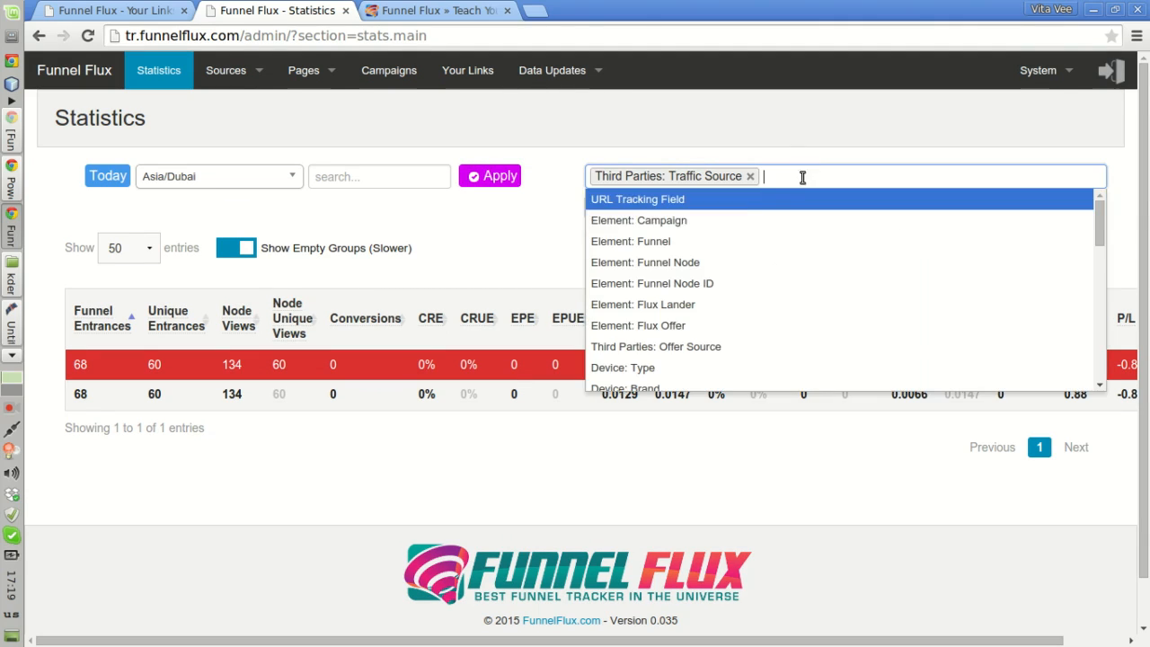
pyautogui.click(675, 201)
pyautogui.click(950, 177)
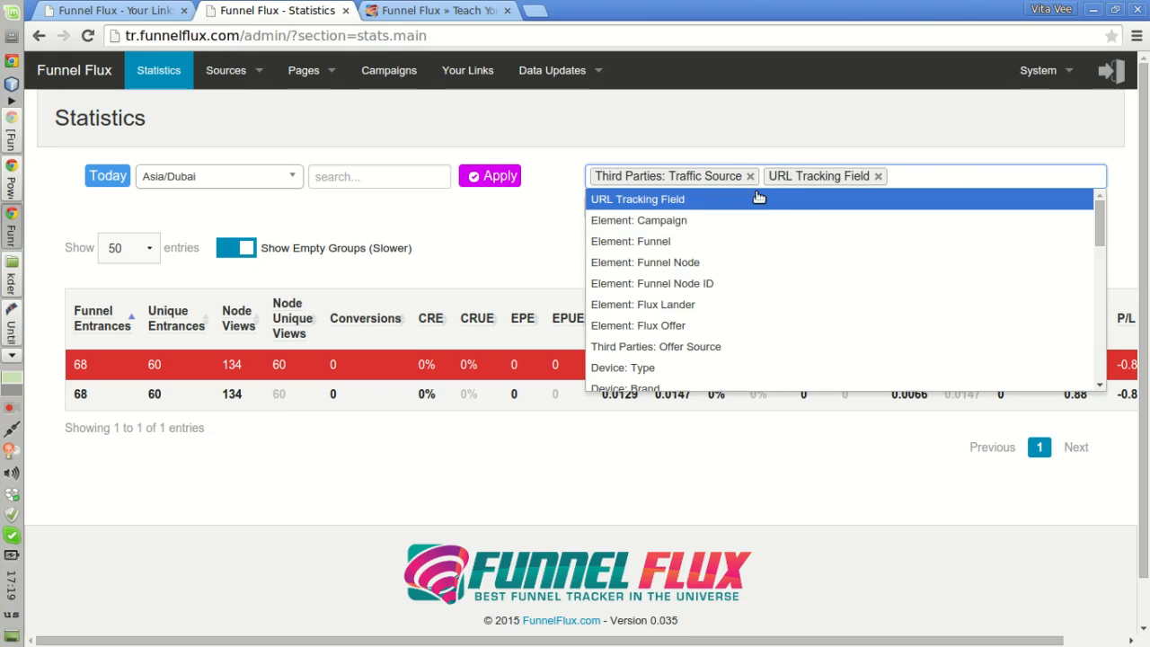
pyautogui.click(723, 199)
pyautogui.click(811, 210)
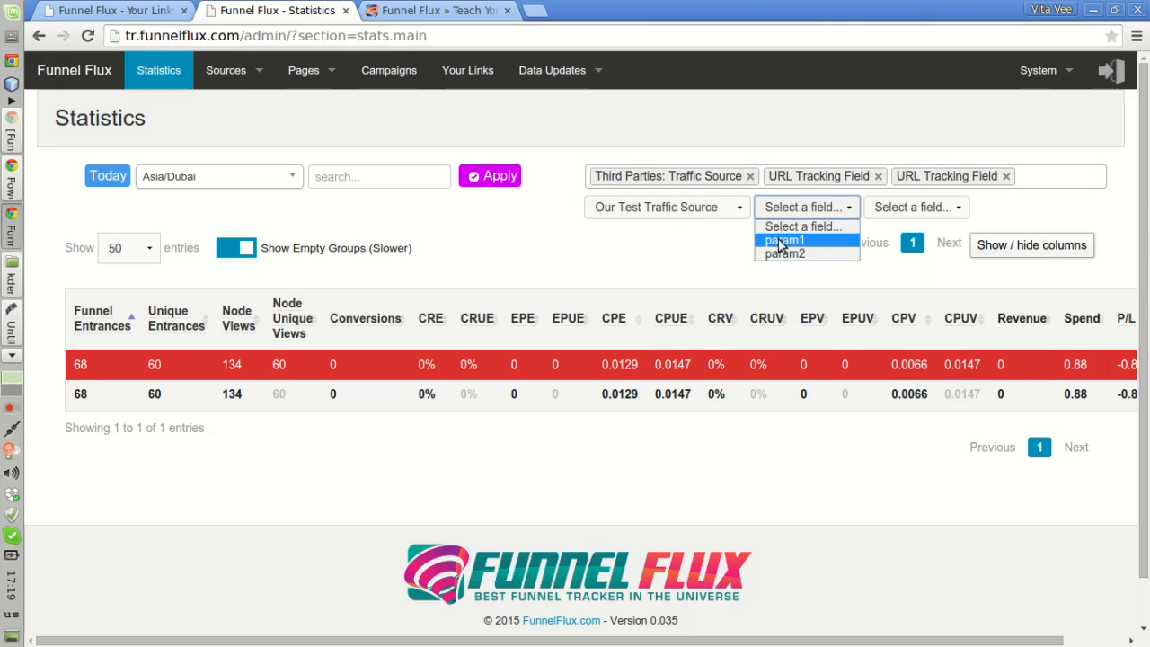
pyautogui.click(796, 241)
pyautogui.click(905, 208)
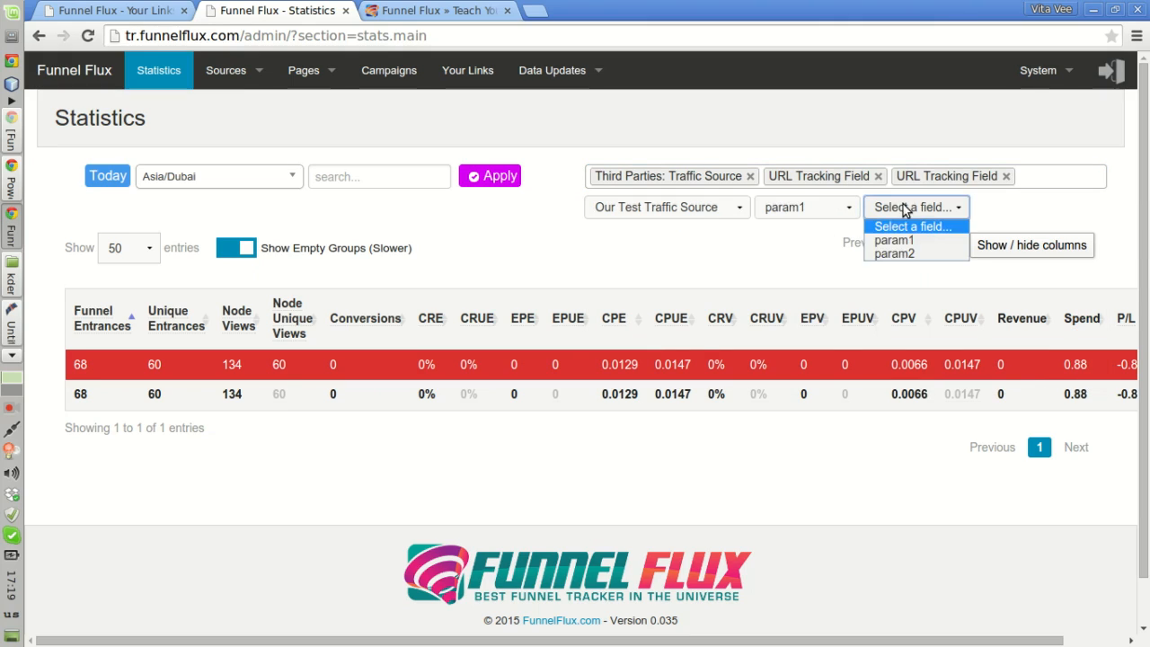
pyautogui.click(899, 254)
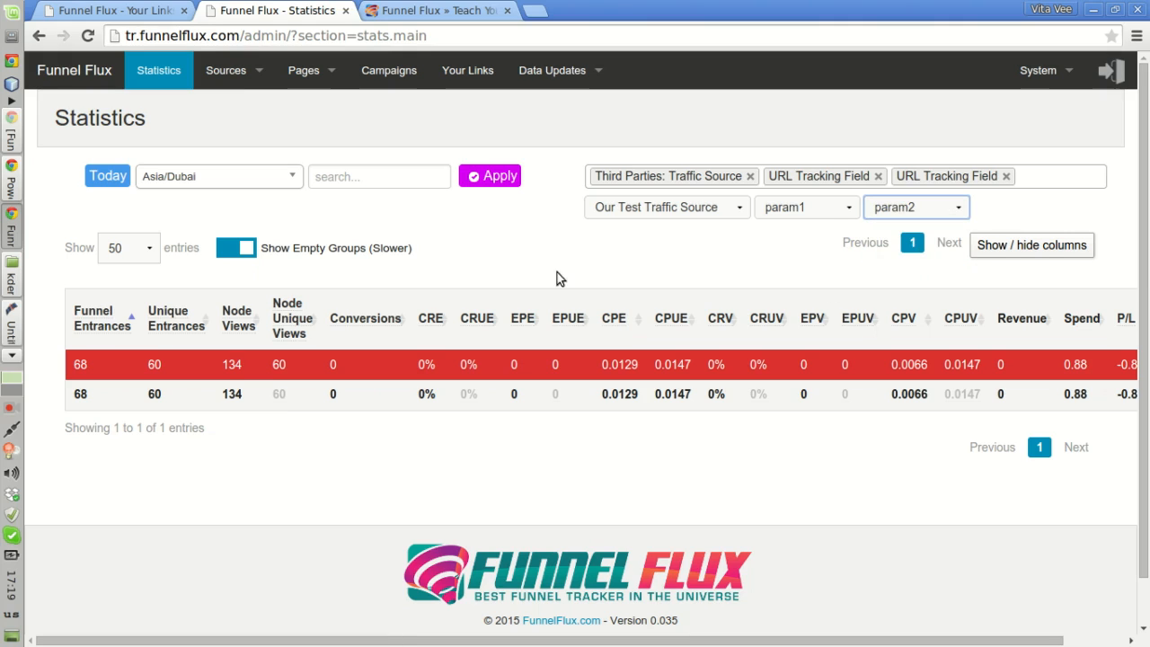
pyautogui.click(492, 175)
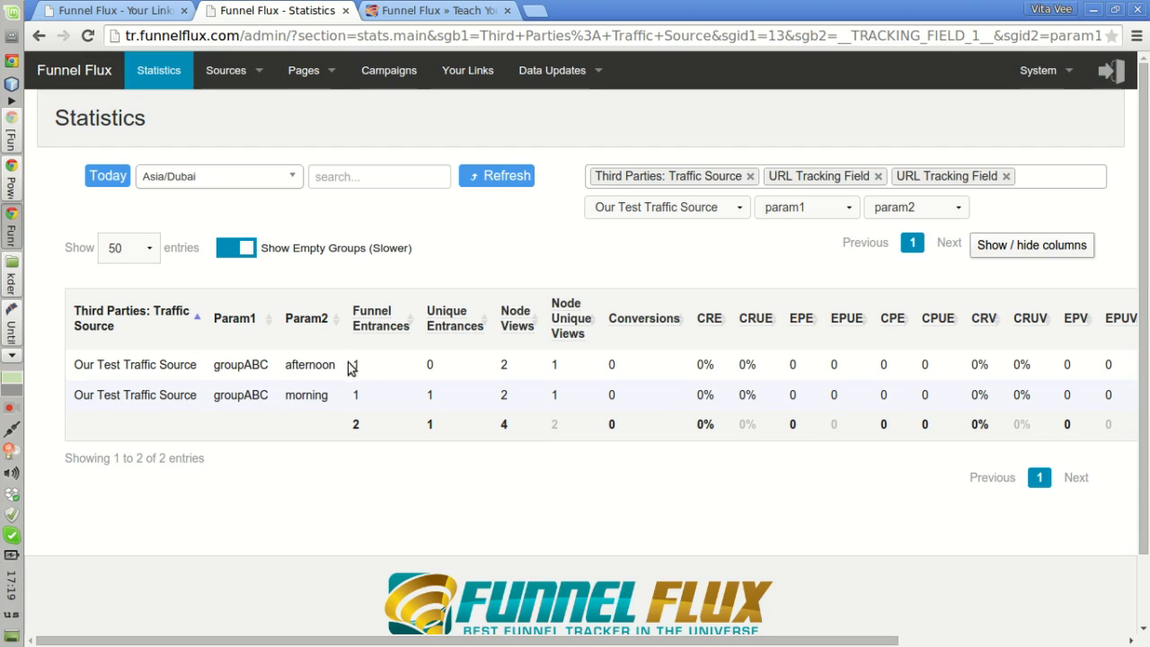
# Examine the param1 and param2 values and the funnel entrances in both rows of the grouped report
pyautogui.doubleClick(241, 364)
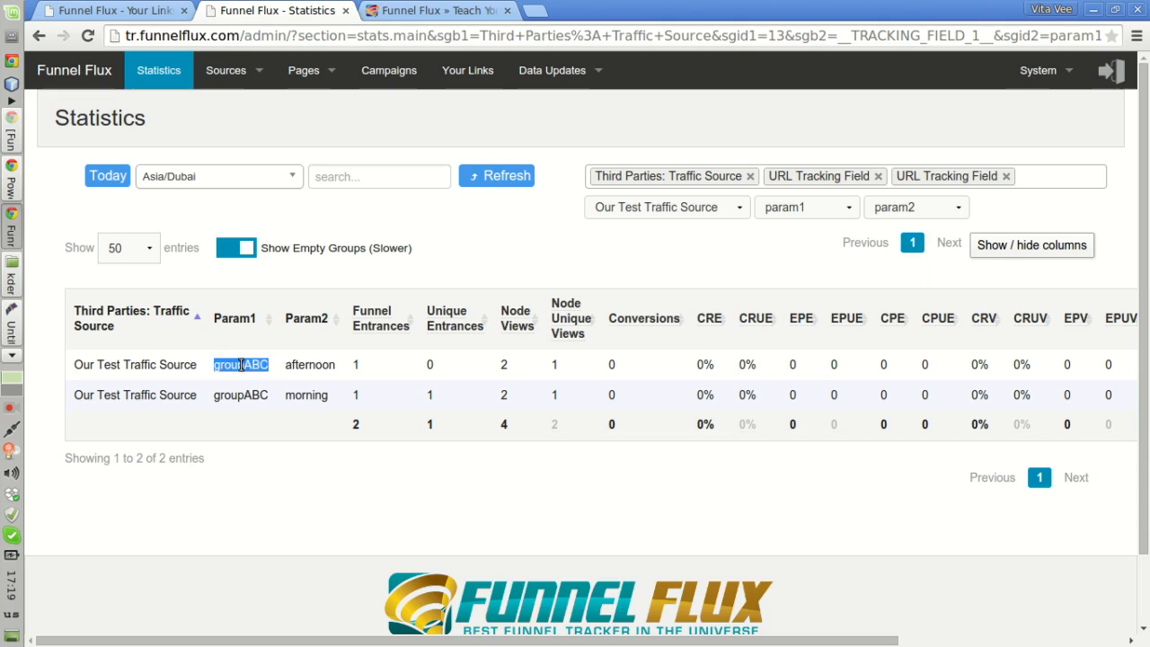
pyautogui.doubleClick(289, 364)
pyautogui.click(235, 394)
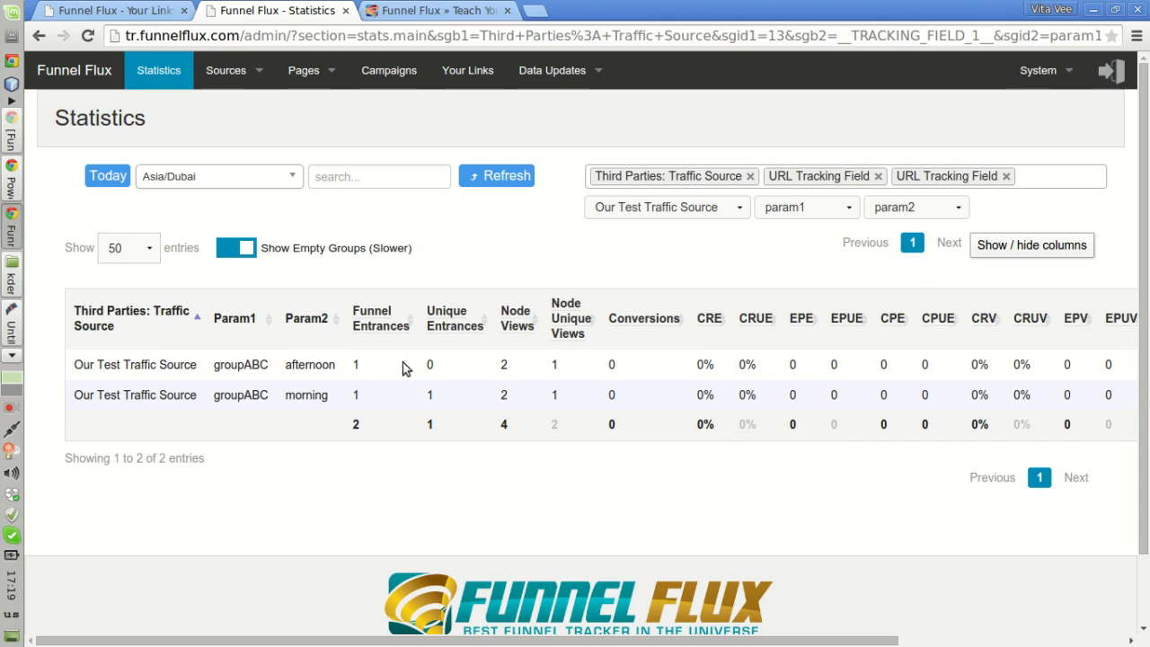
pyautogui.doubleClick(244, 363)
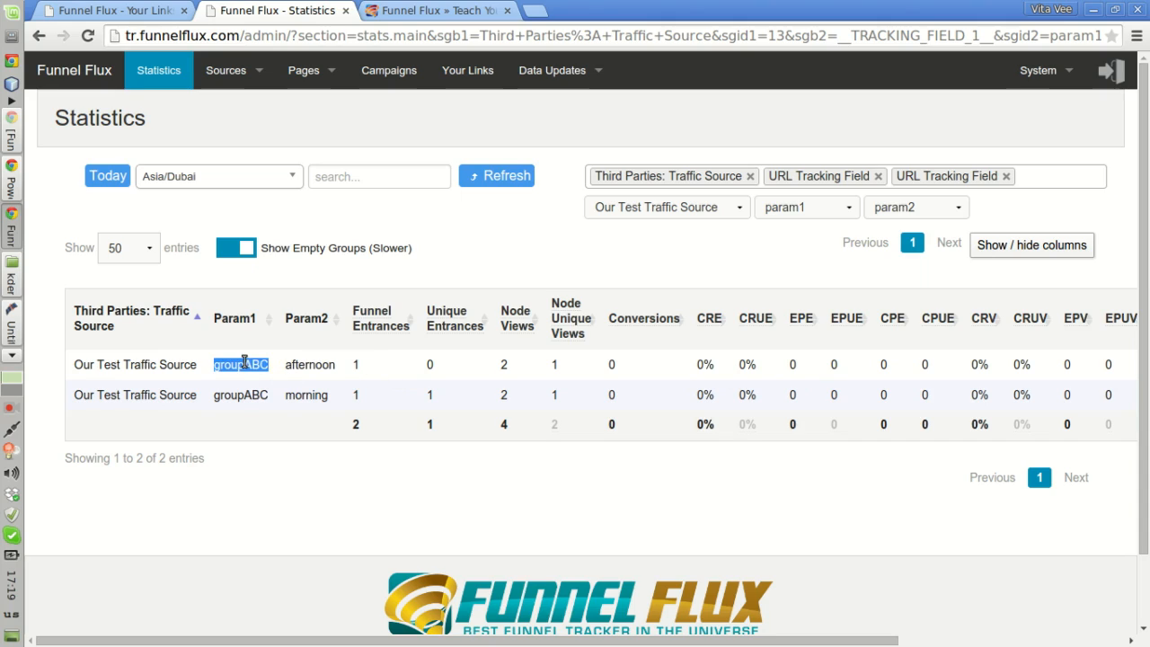
pyautogui.doubleClick(294, 365)
pyautogui.doubleClick(356, 396)
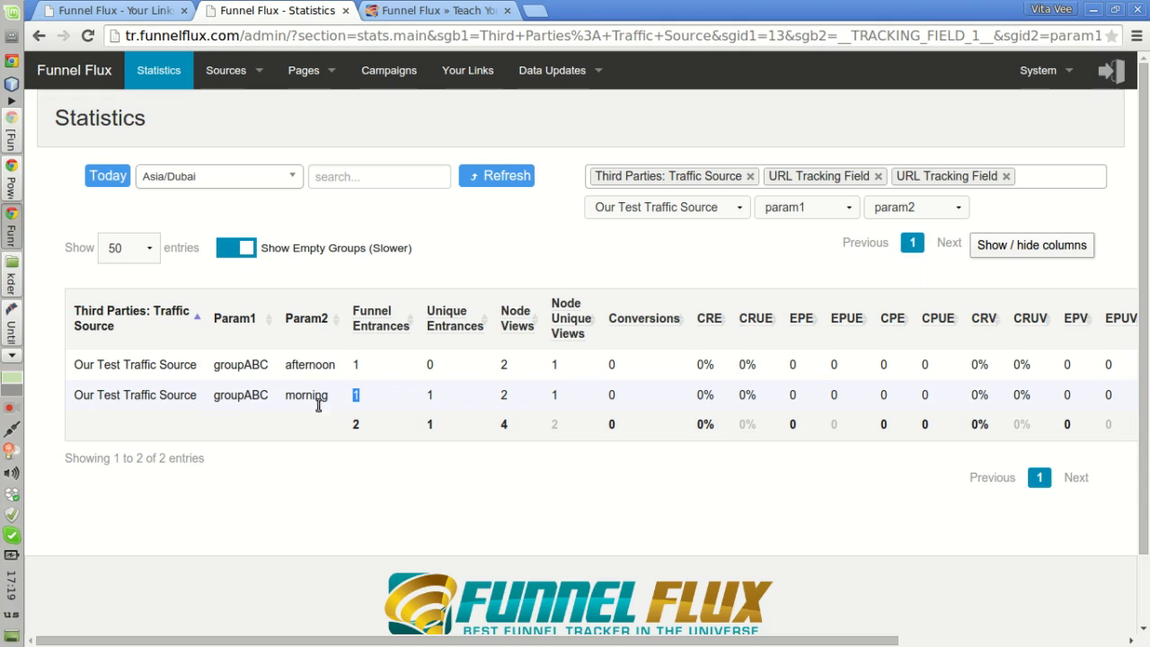
pyautogui.doubleClick(232, 395)
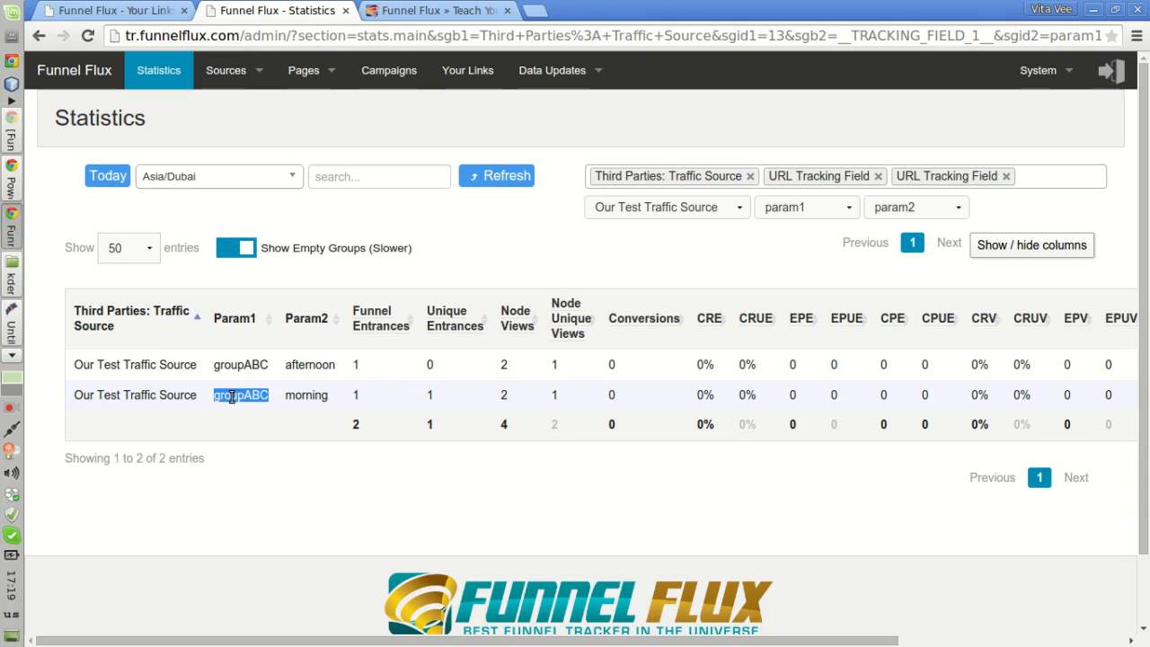
pyautogui.doubleClick(310, 395)
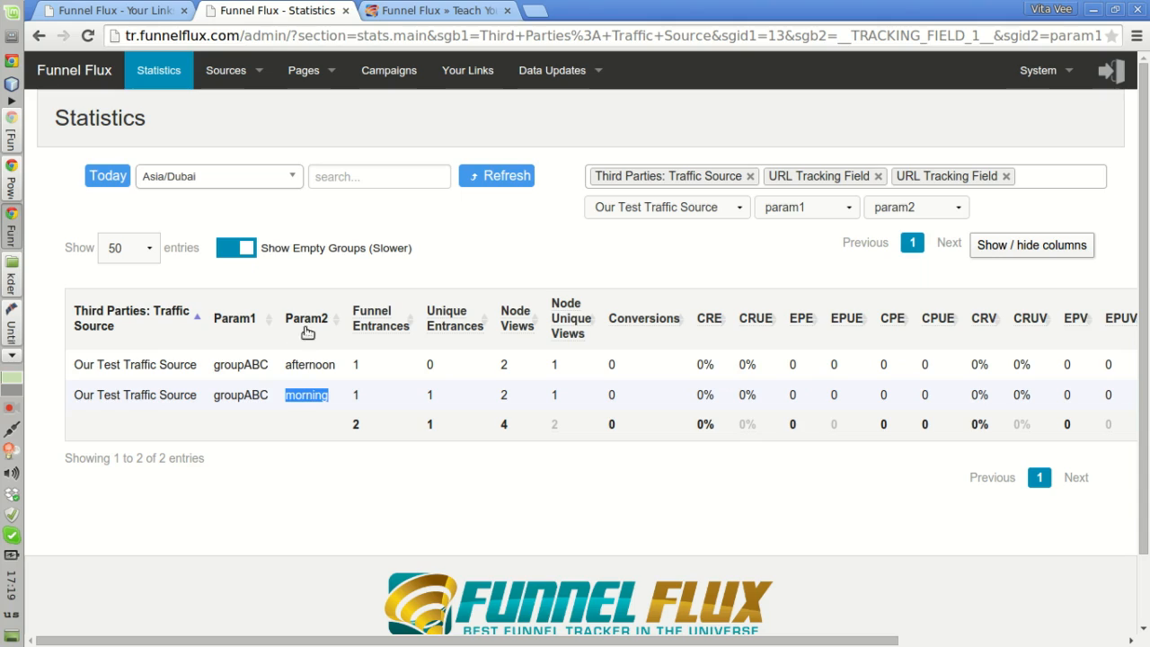
pyautogui.click(564, 478)
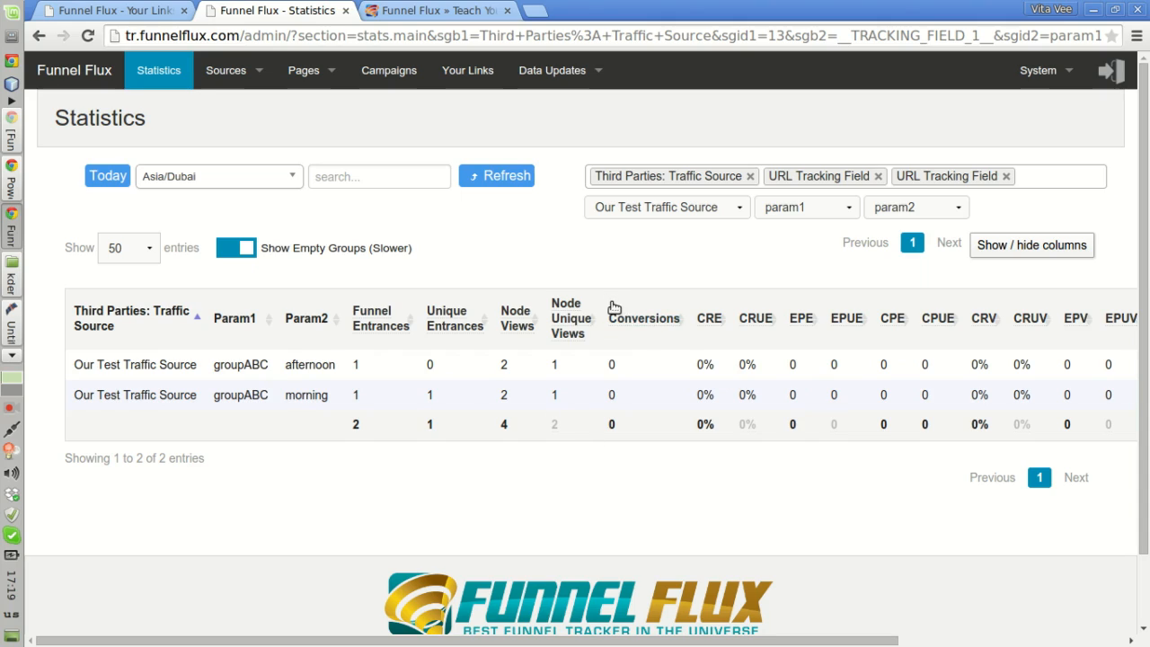
# Compare the conversions of the morning and afternoon rows and review the groupABC and afternoon combination
pyautogui.doubleClick(313, 395)
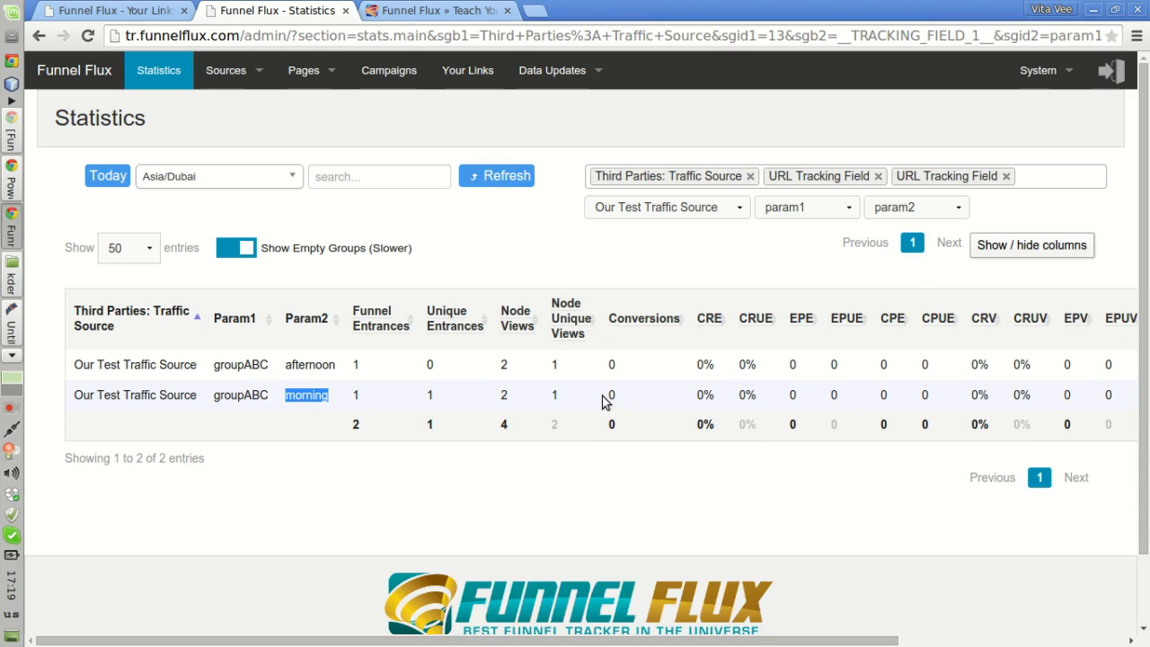
pyautogui.moveTo(622, 400); pyautogui.dragTo(609, 394)
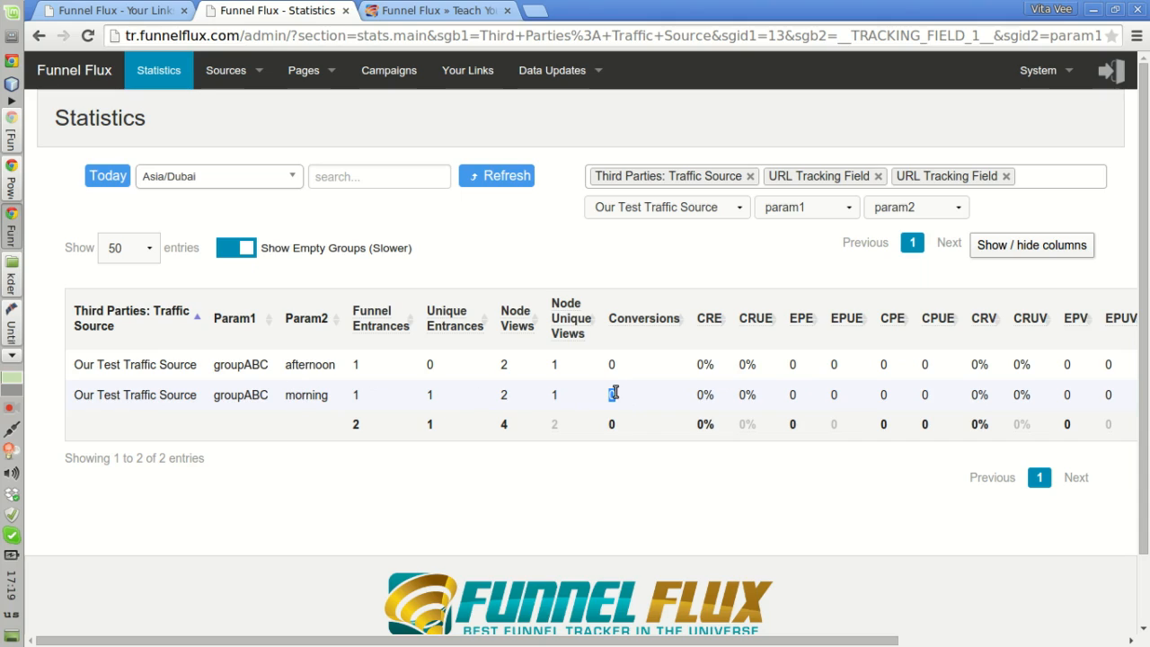
pyautogui.doubleClick(309, 365)
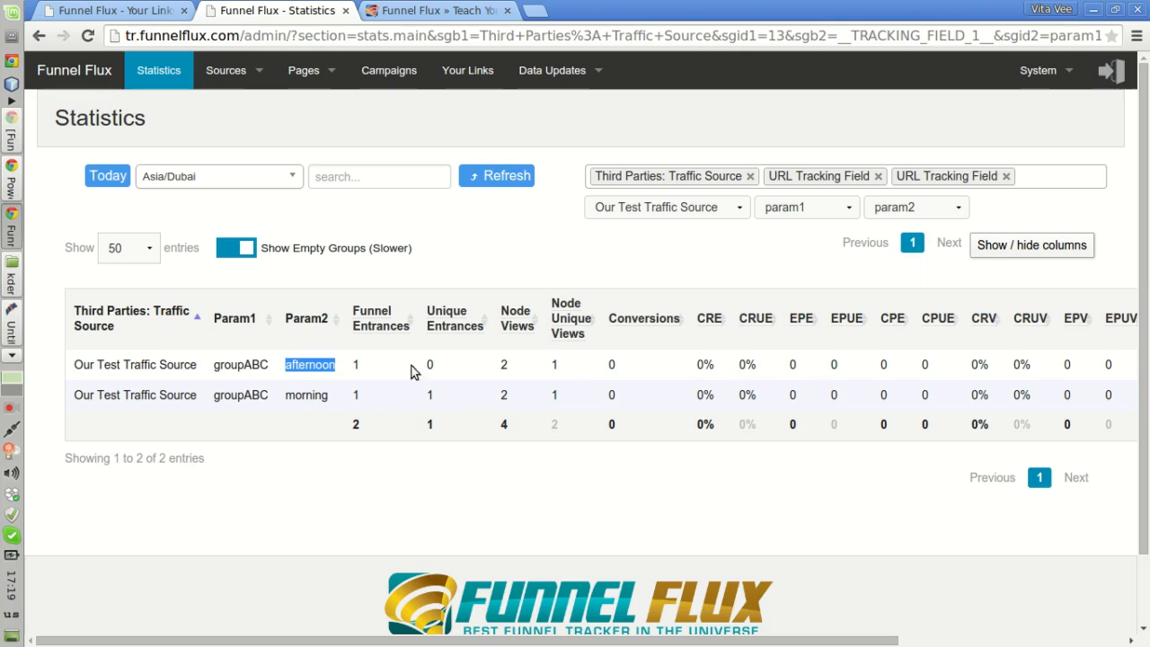
pyautogui.click(611, 363)
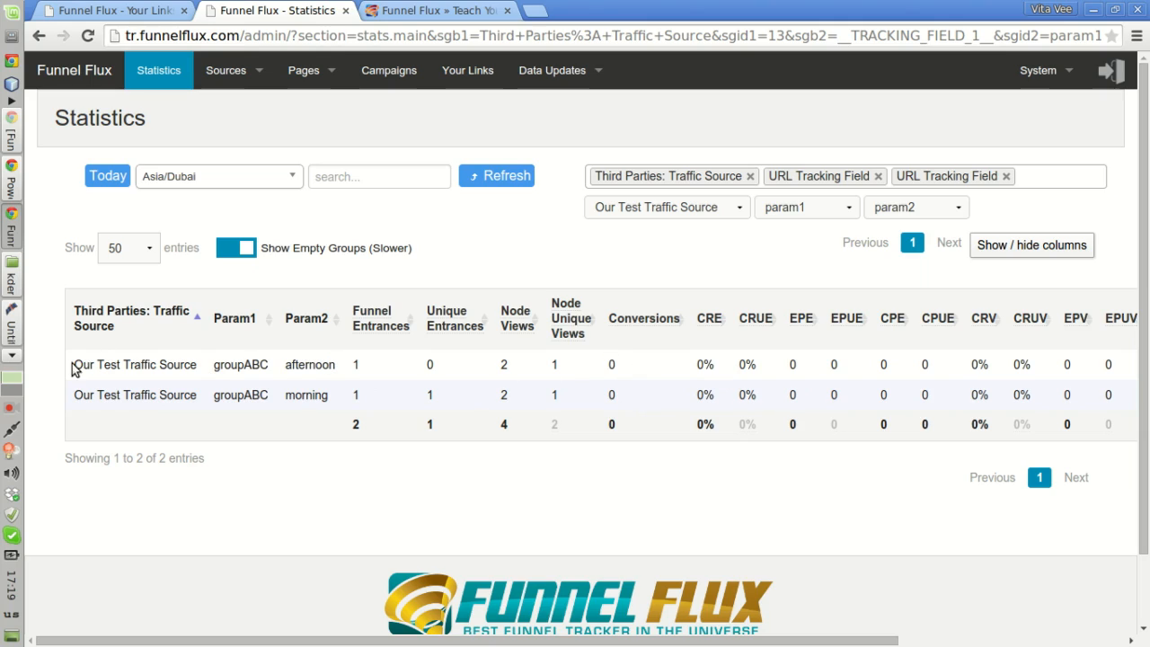
pyautogui.doubleClick(233, 363)
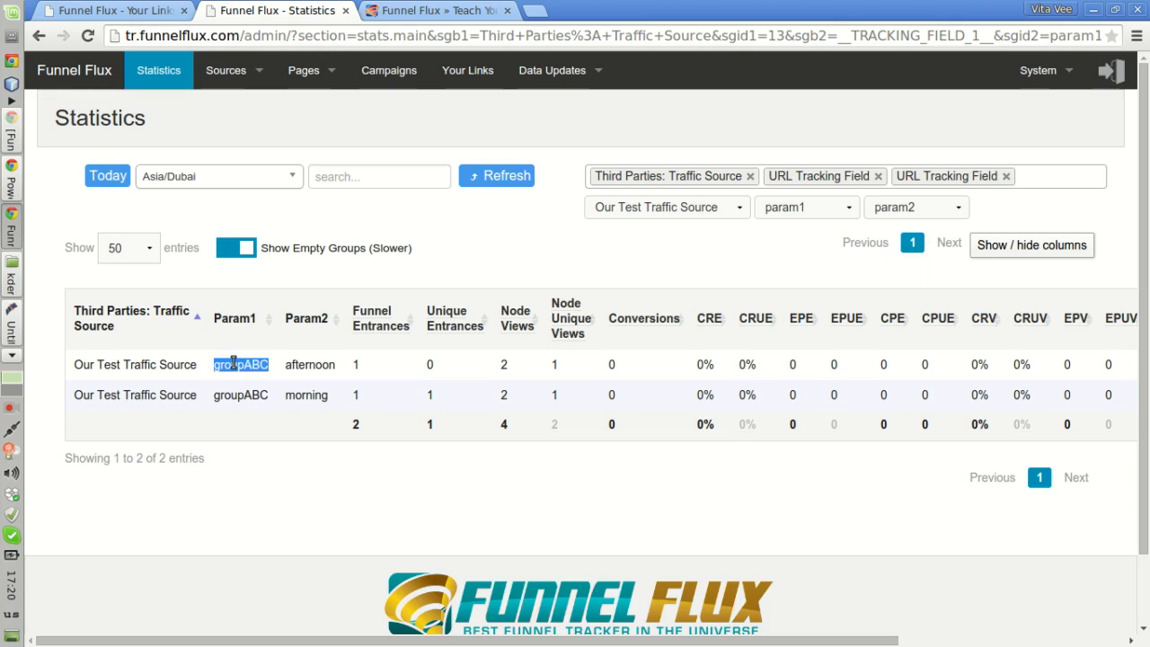
pyautogui.keyDown('shift'); pyautogui.click(316, 362); pyautogui.keyUp('shift')
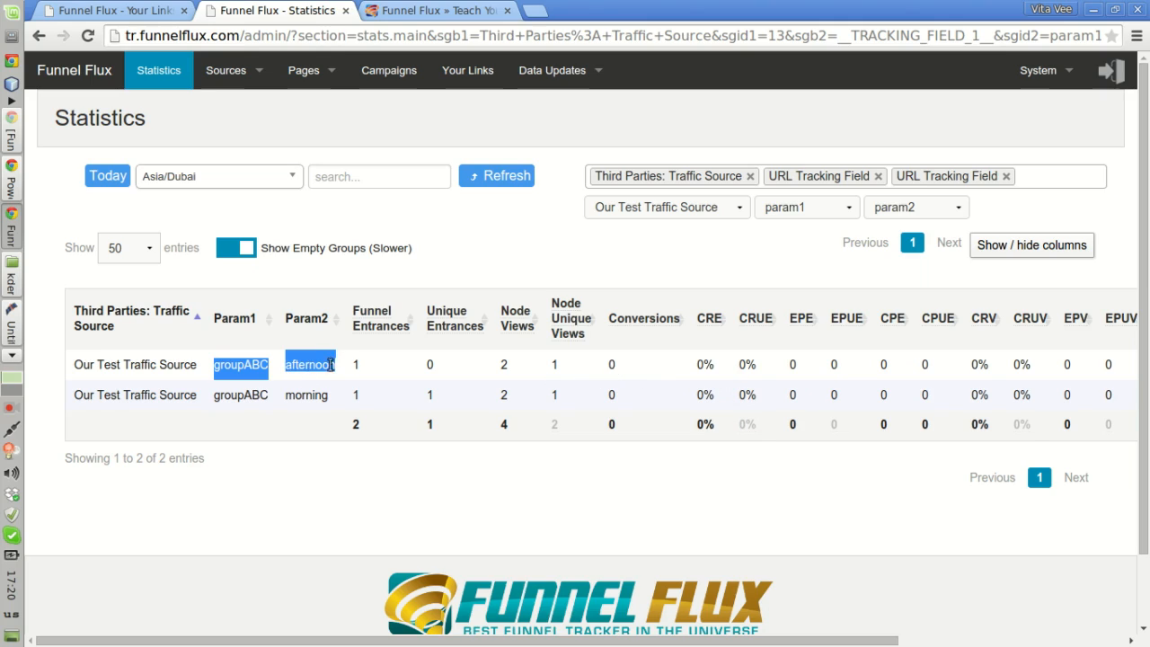
pyautogui.click(386, 373)
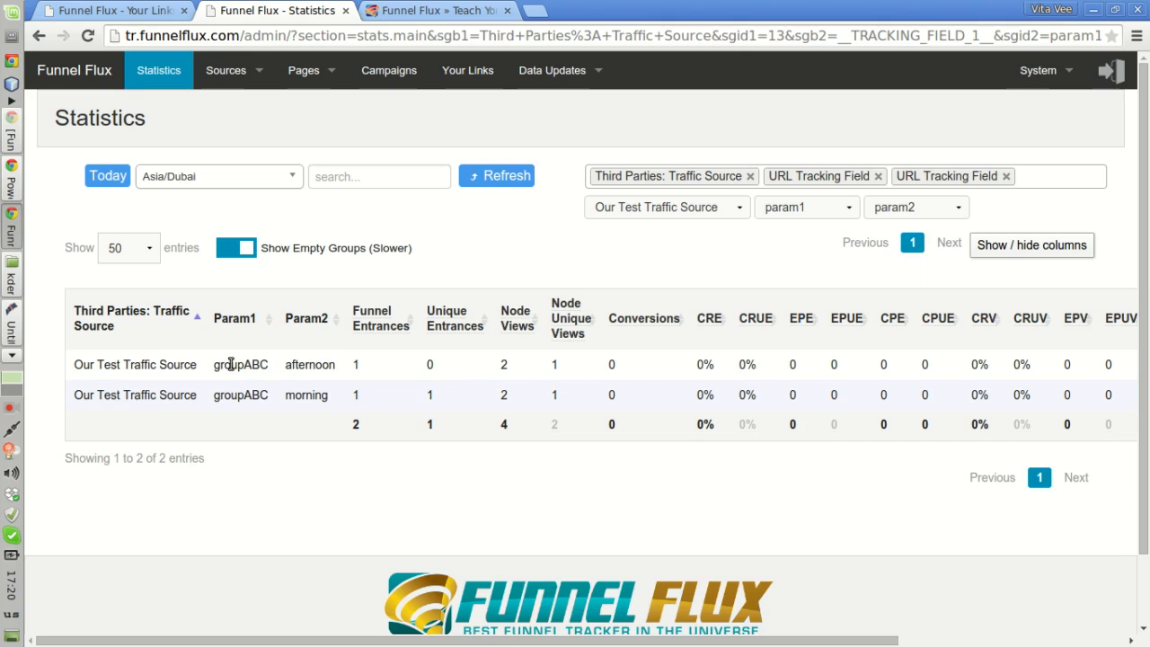
pyautogui.moveTo(231, 364); pyautogui.dragTo(337, 371)
pyautogui.click(335, 375)
# Remove the param2 tracking field grouping and apply the report grouped by traffic source and param1 only
pyautogui.click(1008, 177)
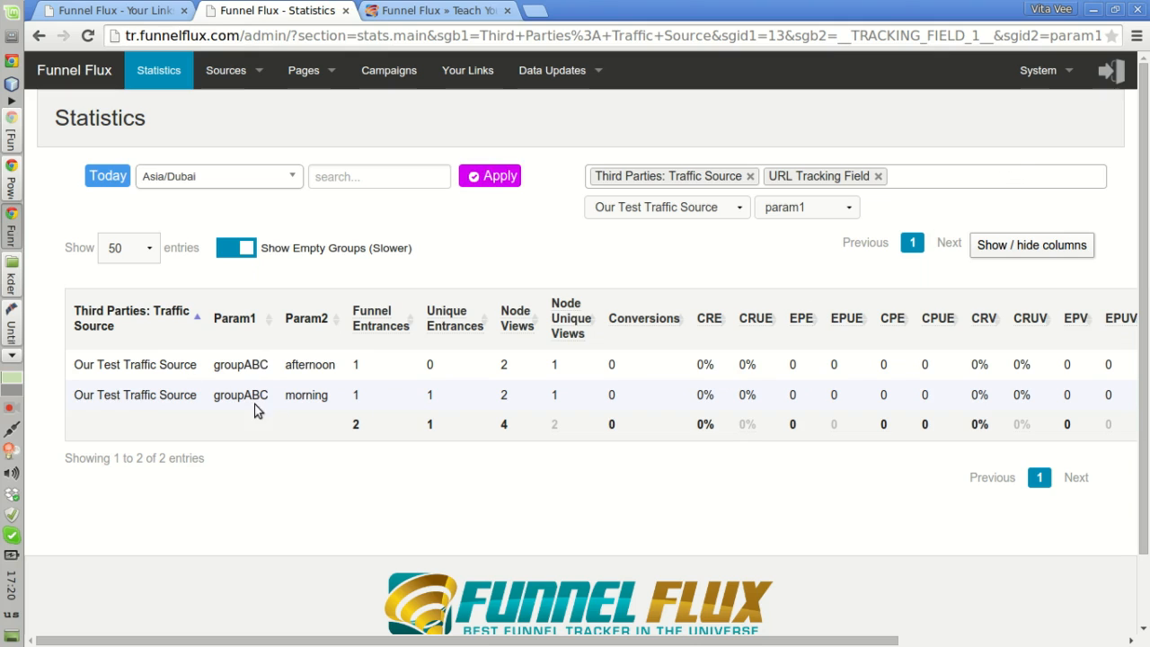
pyautogui.click(490, 176)
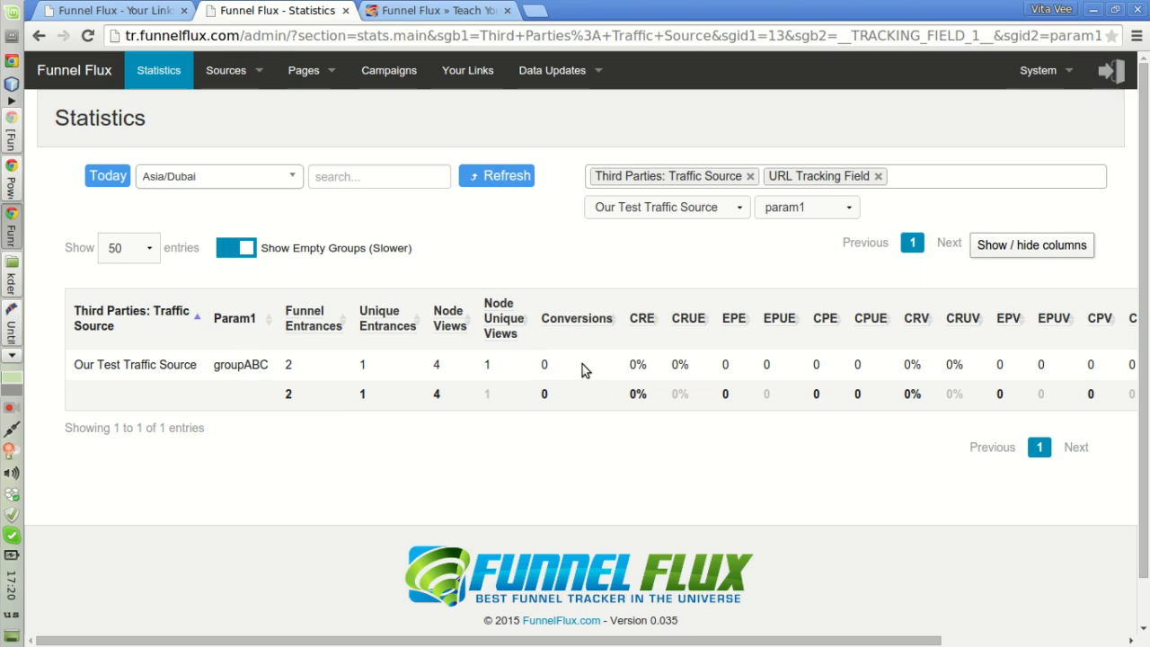
# Open the settings of Our Test Traffic Source and review its param1 and param2 tracking fields
pyautogui.click(96, 10)
pyautogui.click(253, 9)
pyautogui.moveTo(226, 70)
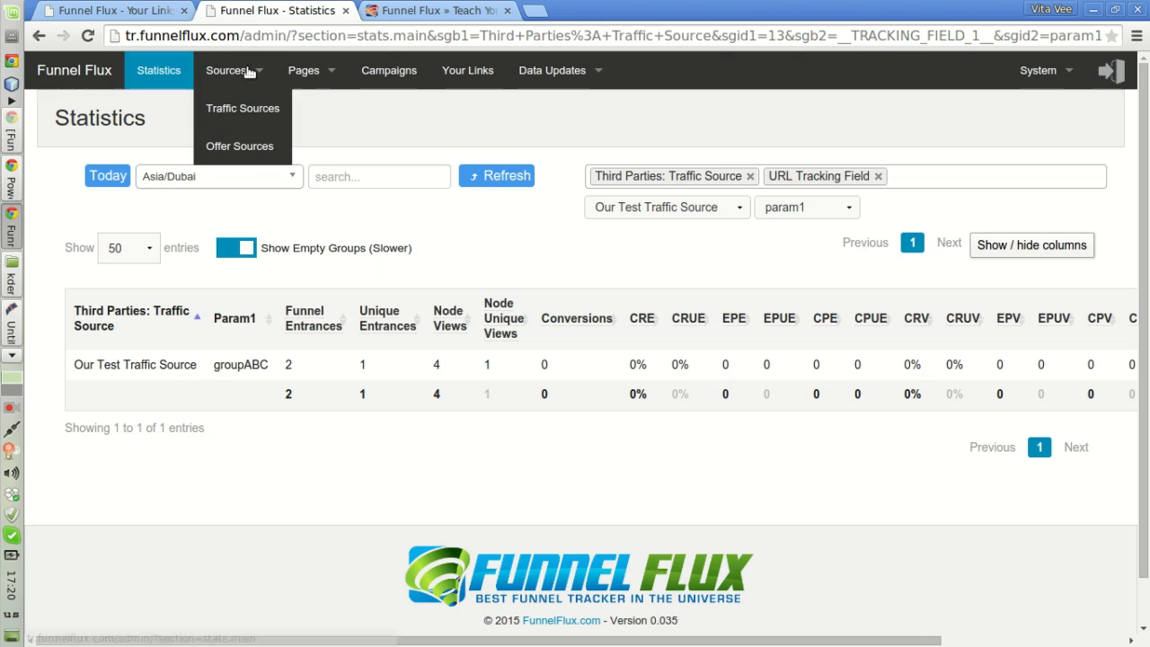
pyautogui.click(242, 108)
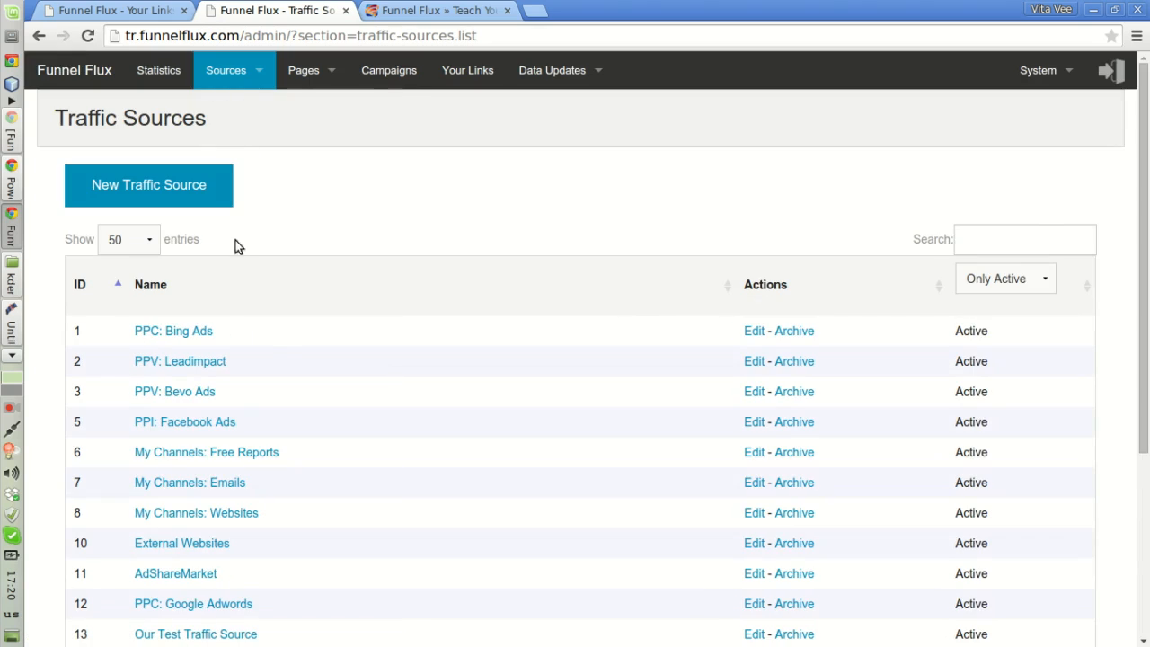
pyautogui.scroll(-3, 359, 404)
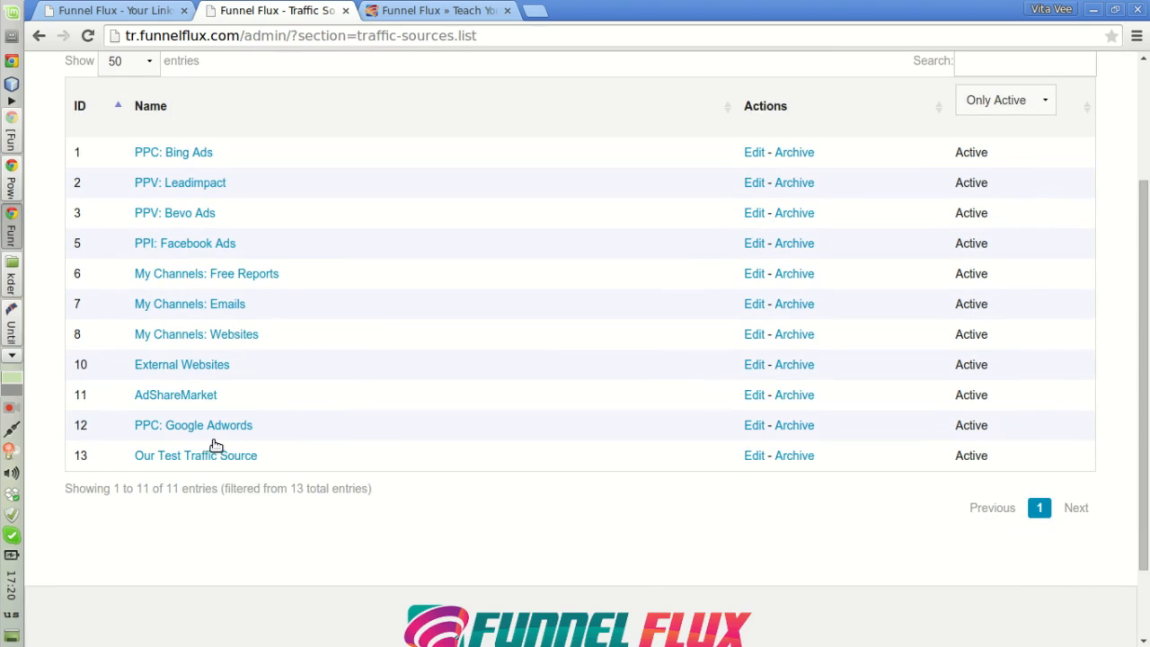
pyautogui.click(218, 450)
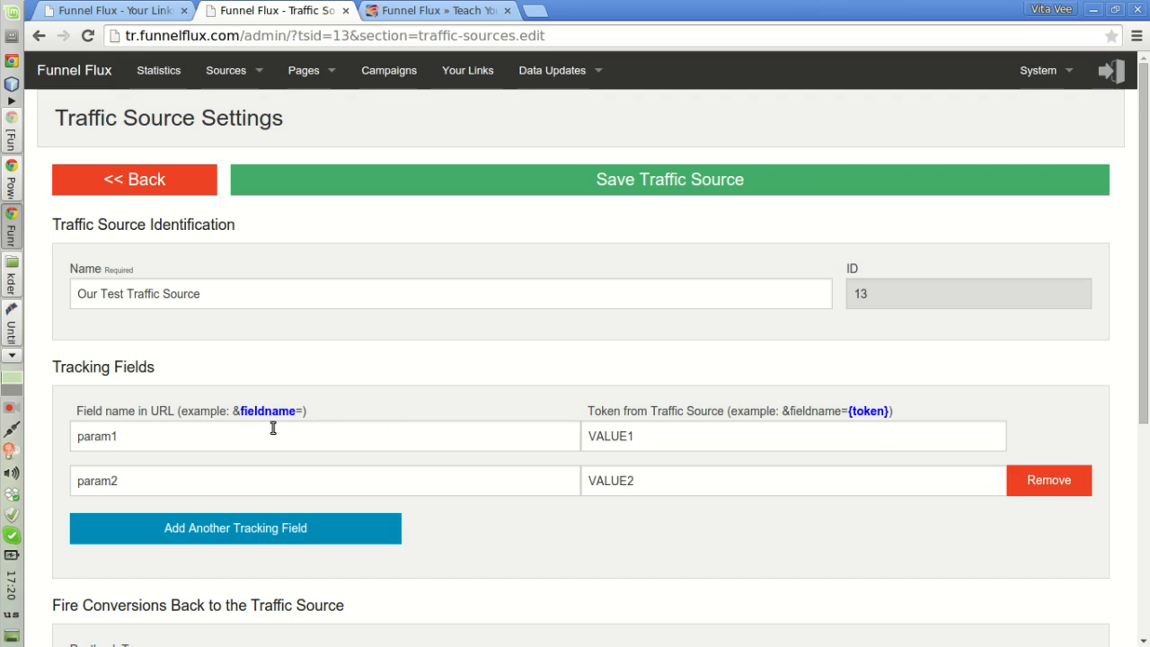
# Open the PPC: Bing Ads traffic source and examine the token of its kw tracking field
pyautogui.click(234, 67)
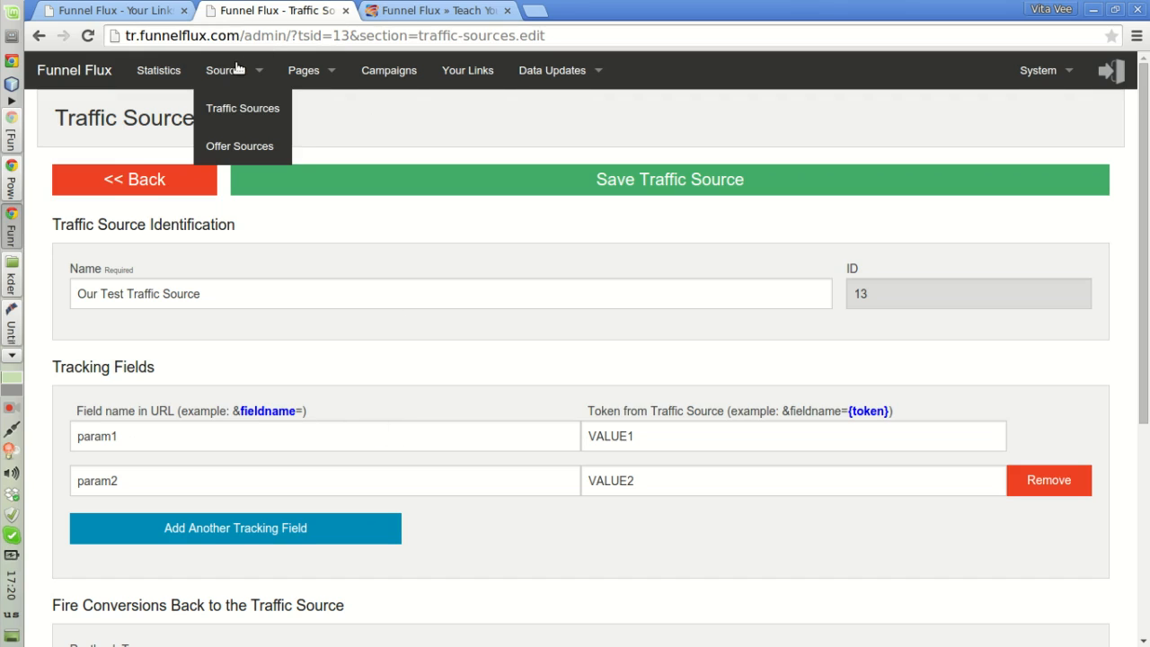
pyautogui.click(245, 121)
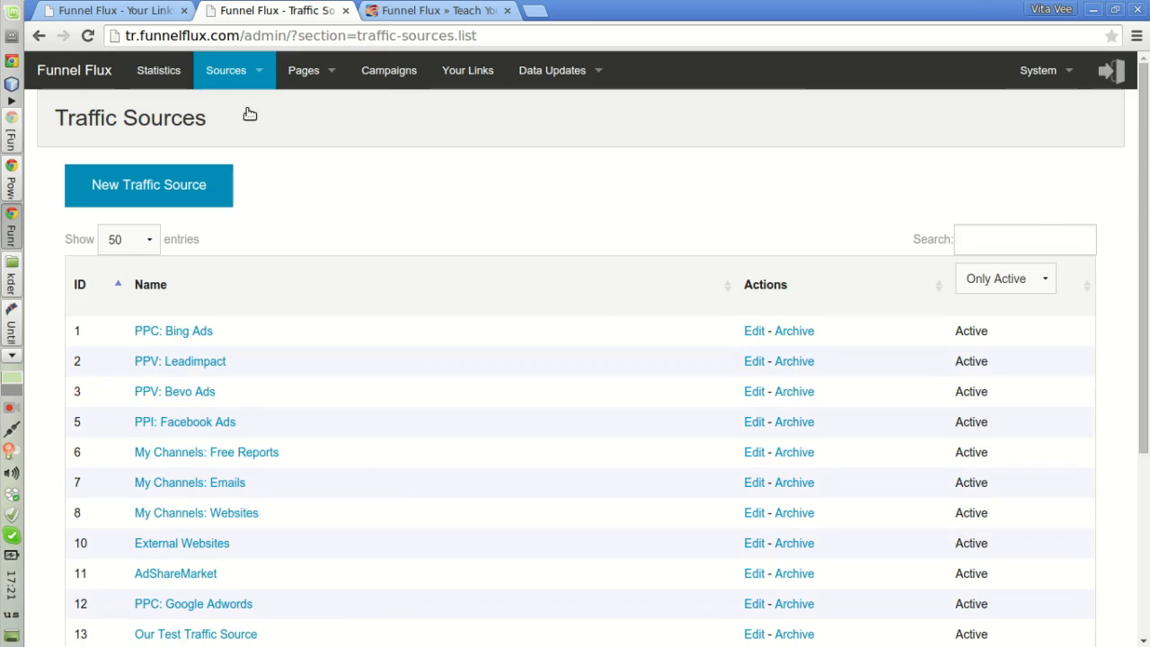
pyautogui.scroll(-1, 585, 218)
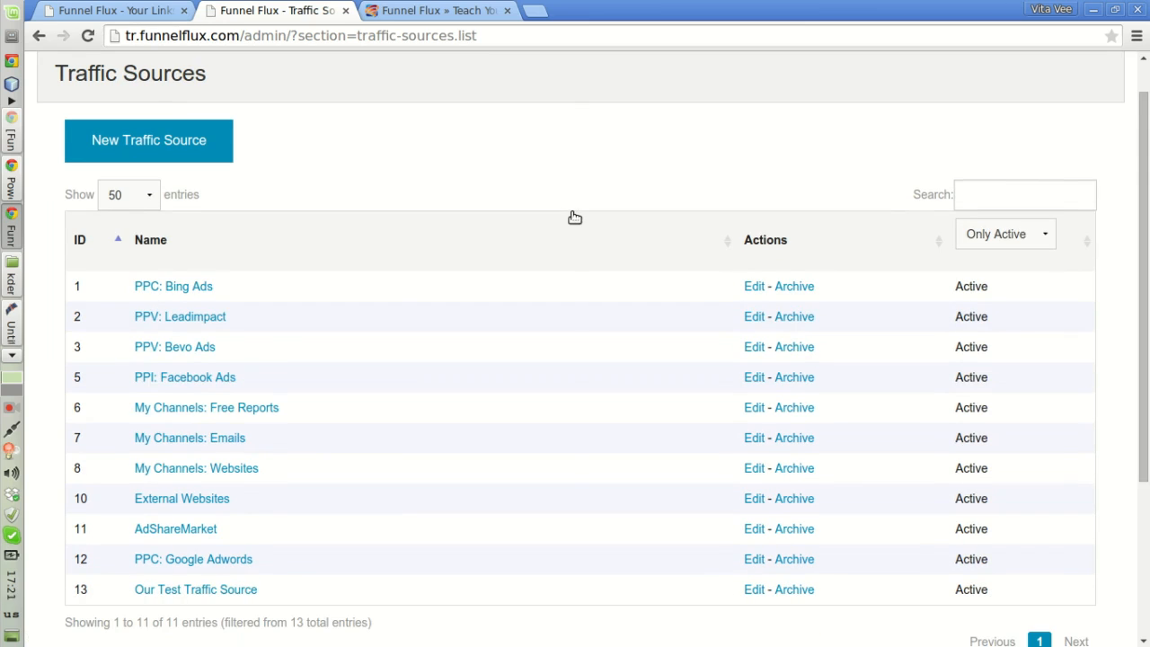
pyautogui.click(185, 285)
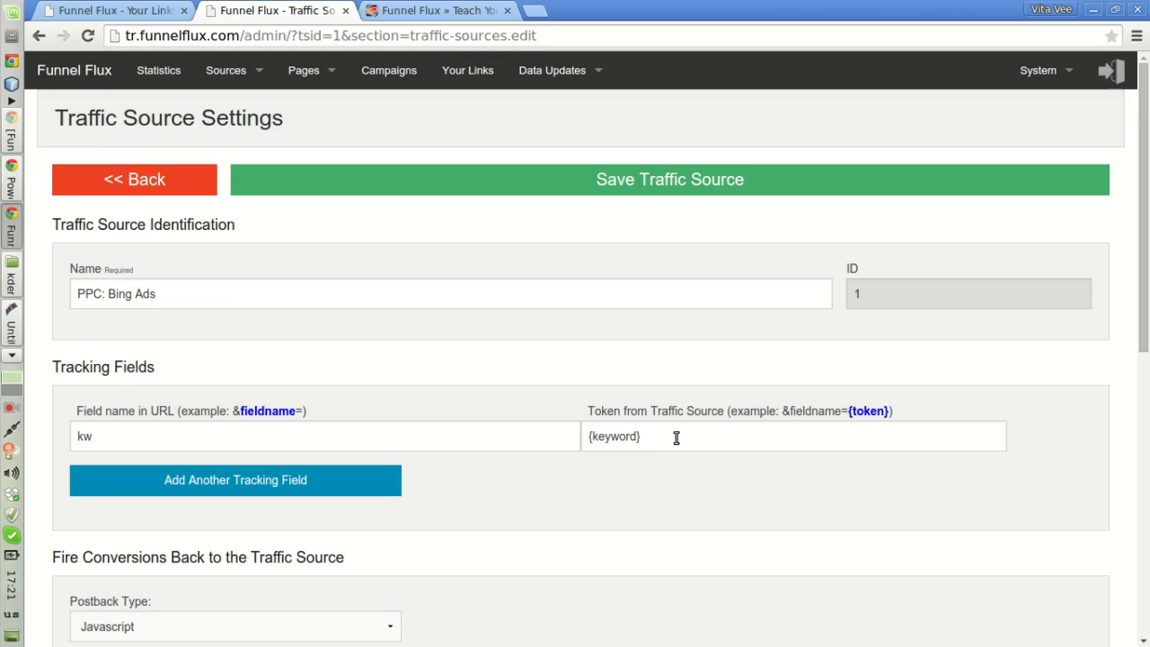
pyautogui.moveTo(661, 438); pyautogui.dragTo(589, 437)
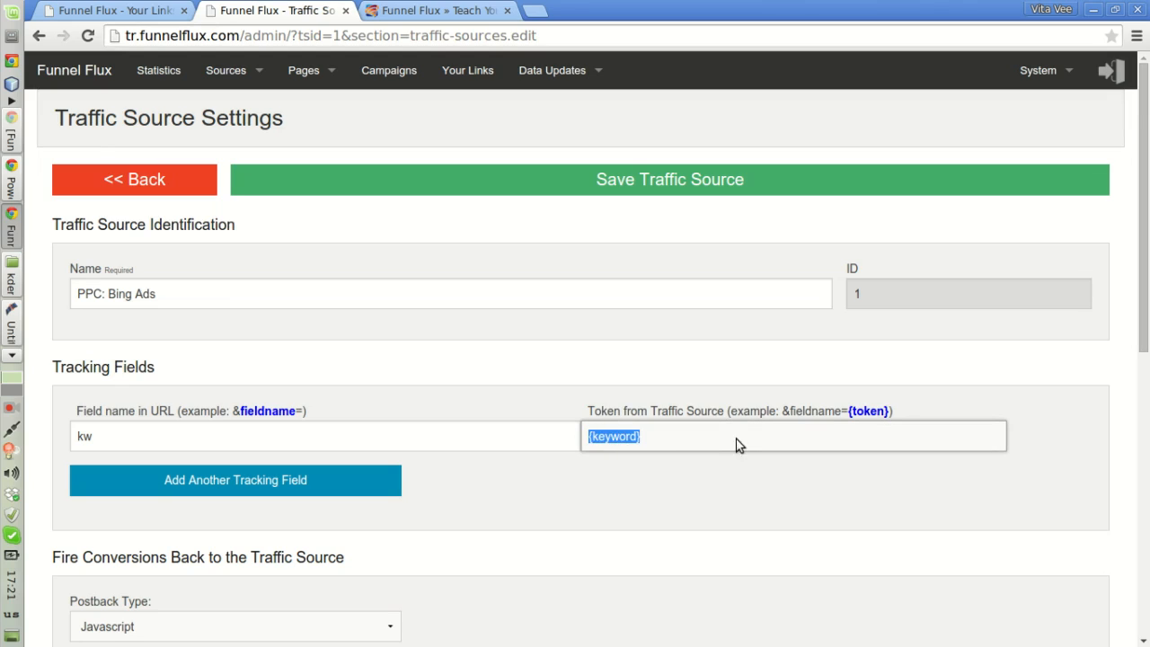
pyautogui.click(657, 440)
pyautogui.doubleClick(601, 440)
pyautogui.click(672, 436)
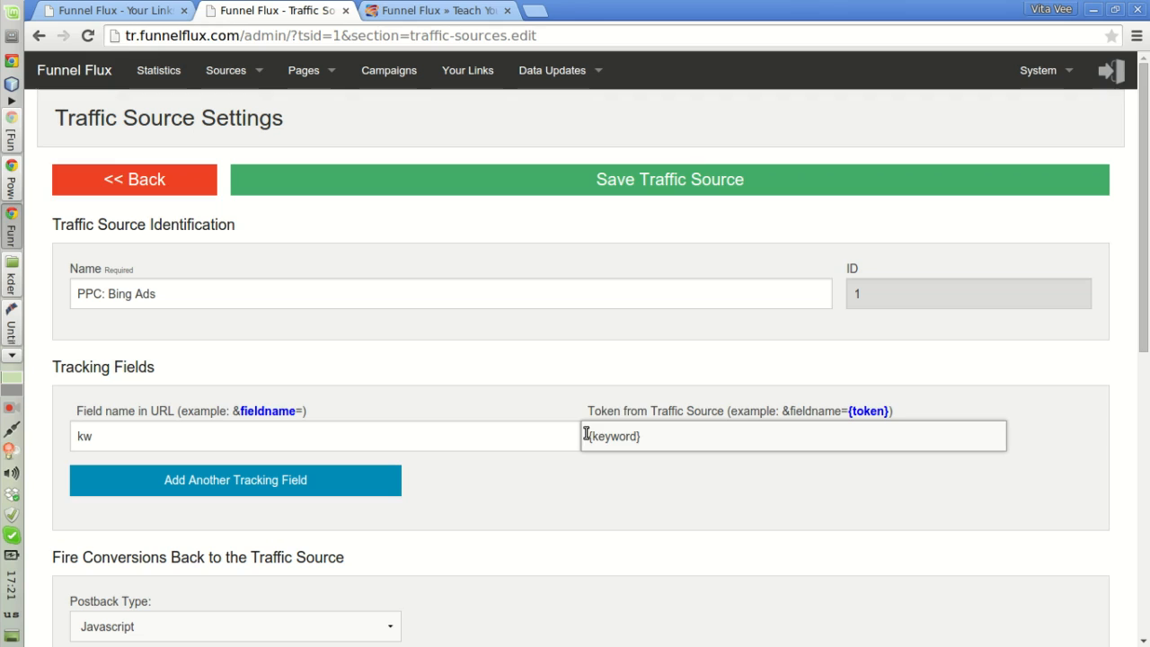
# Generate the Presell Funnel link with PPC: Bing Ads as its traffic source and copy the link
pyautogui.middleClick(466, 71)
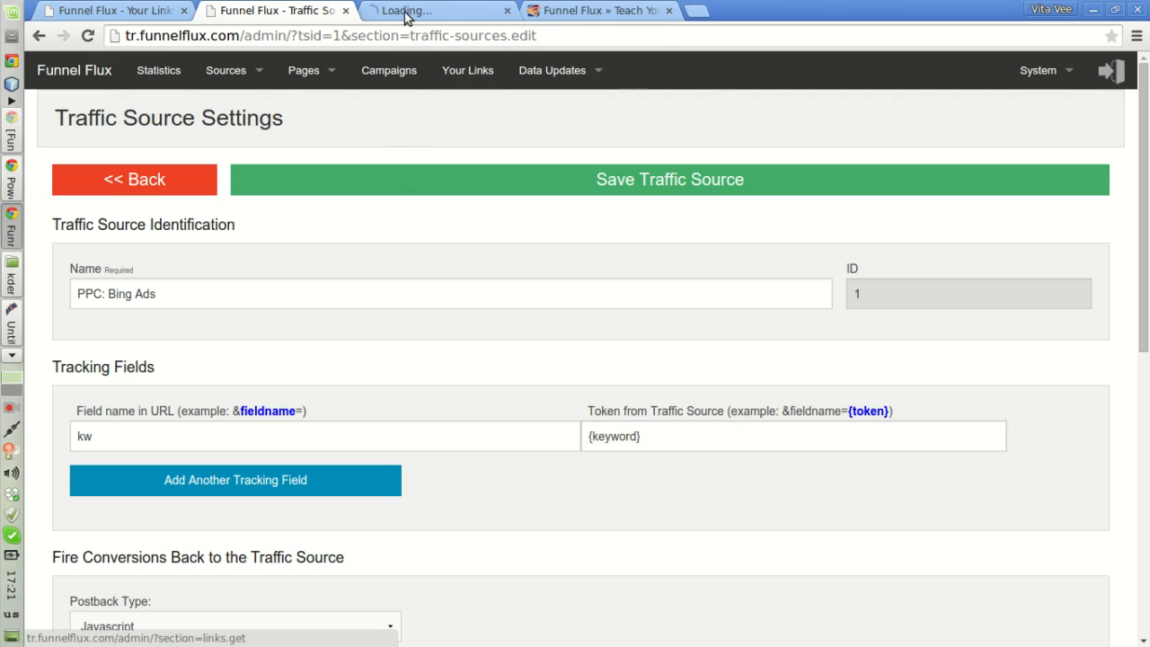
pyautogui.click(507, 11)
pyautogui.click(130, 7)
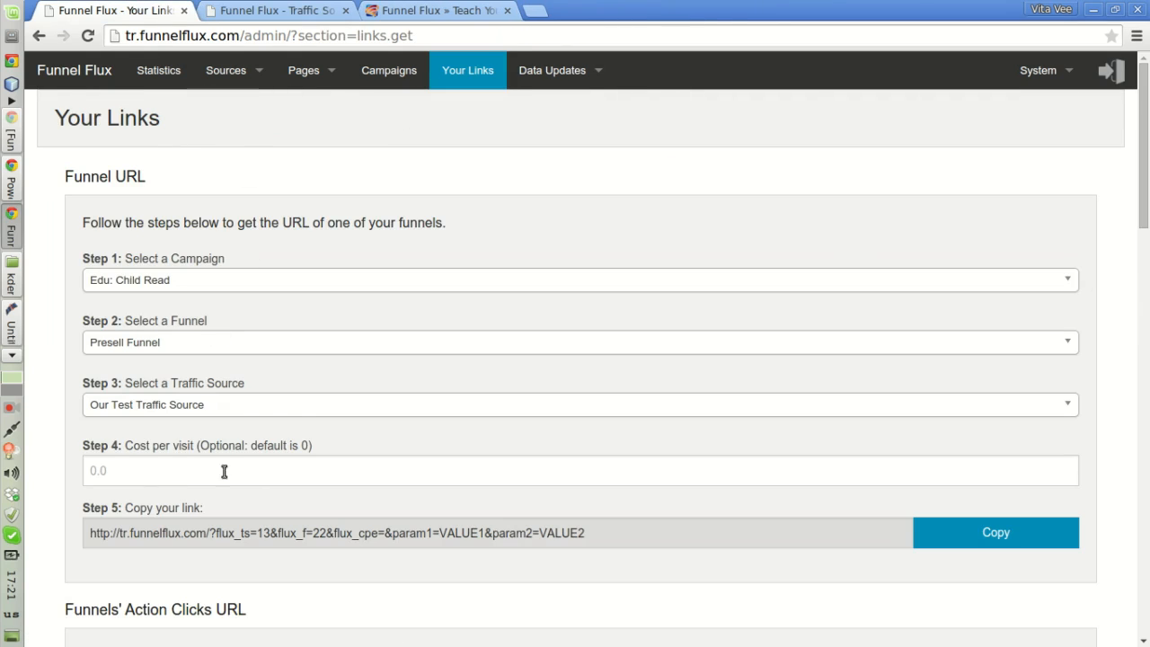
pyautogui.click(243, 411)
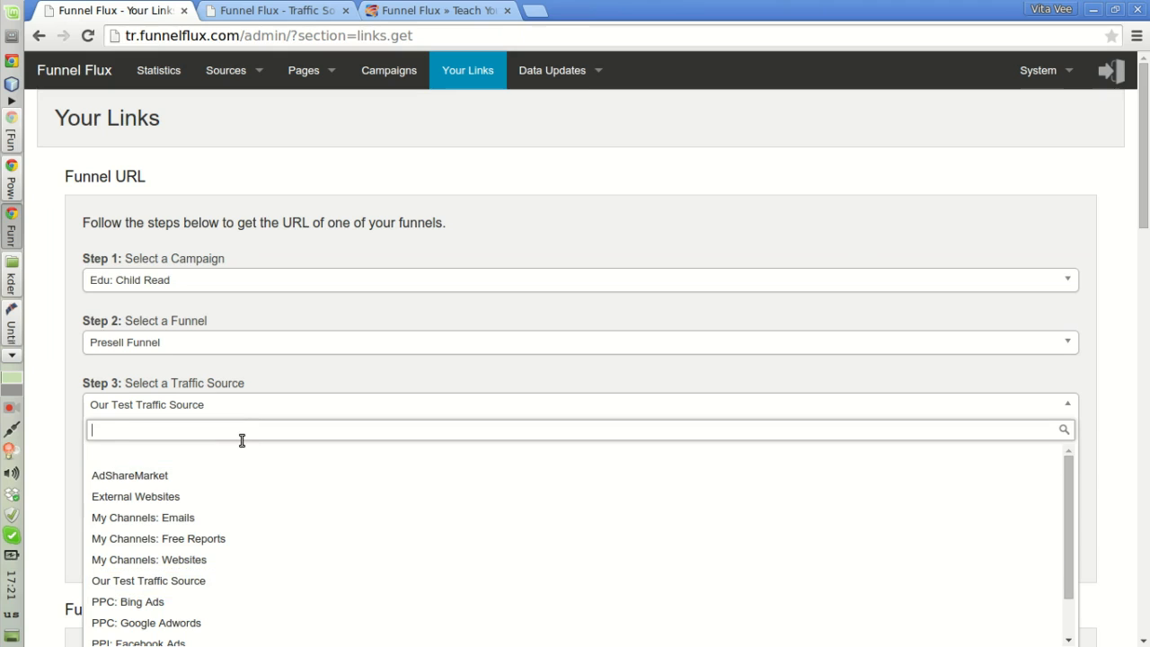
pyautogui.write('bnnt')
pyautogui.press('BackSpace')
pyautogui.press('BackSpace')
pyautogui.press('BackSpace')
pyautogui.write('in')
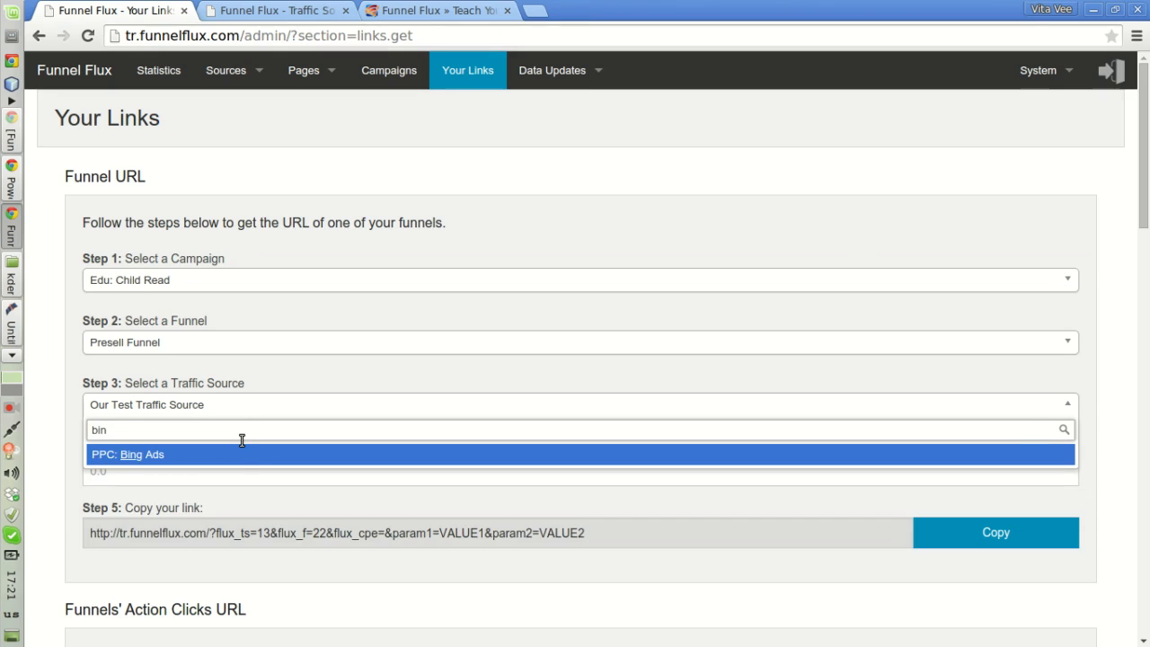
pyautogui.click(232, 455)
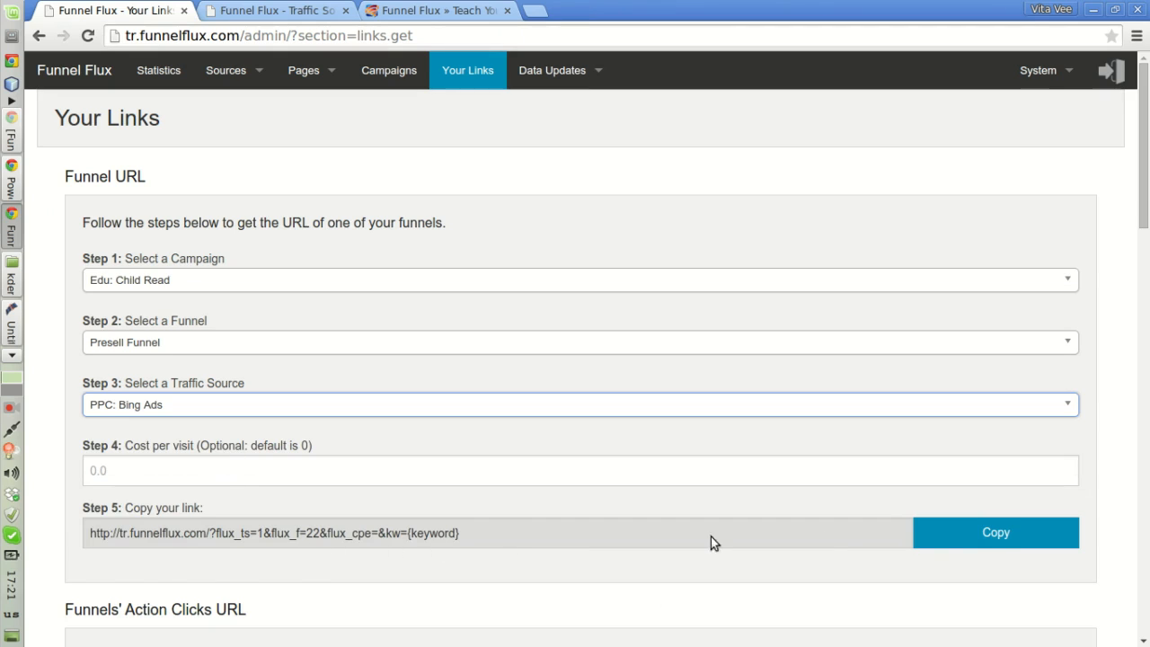
pyautogui.click(1006, 540)
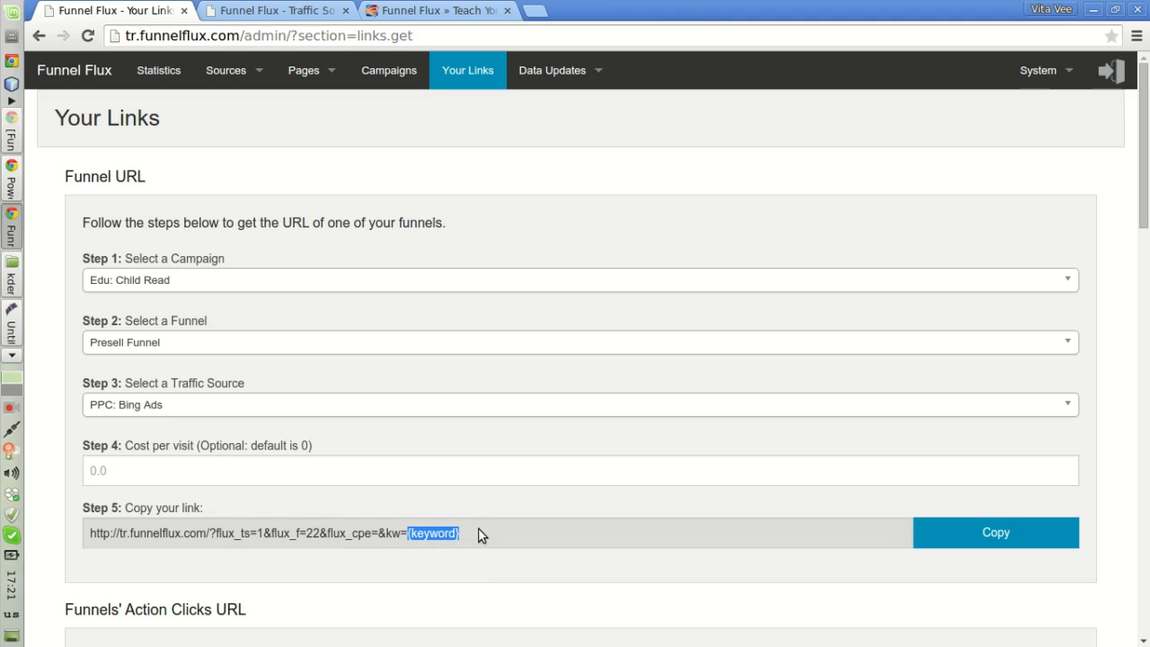
# Compare the {keyword} token in the generated funnel link with the token in the PPC: Bing Ads settings
pyautogui.click(425, 534)
pyautogui.moveTo(407, 533); pyautogui.dragTo(475, 536)
pyautogui.click(485, 534)
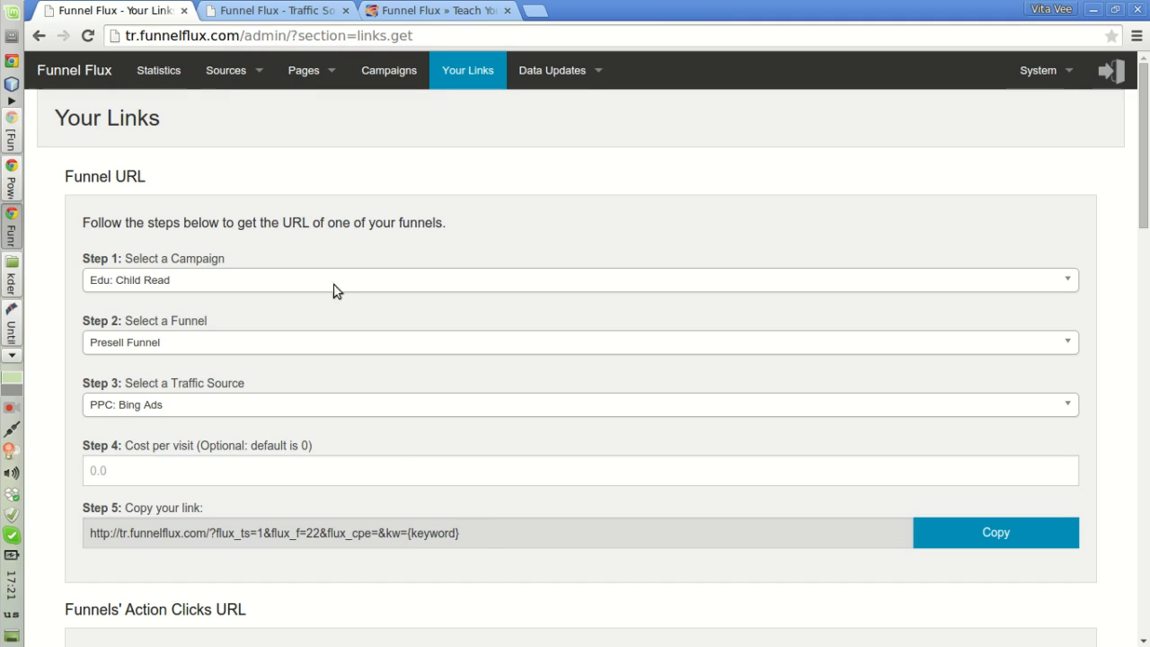
pyautogui.click(276, 10)
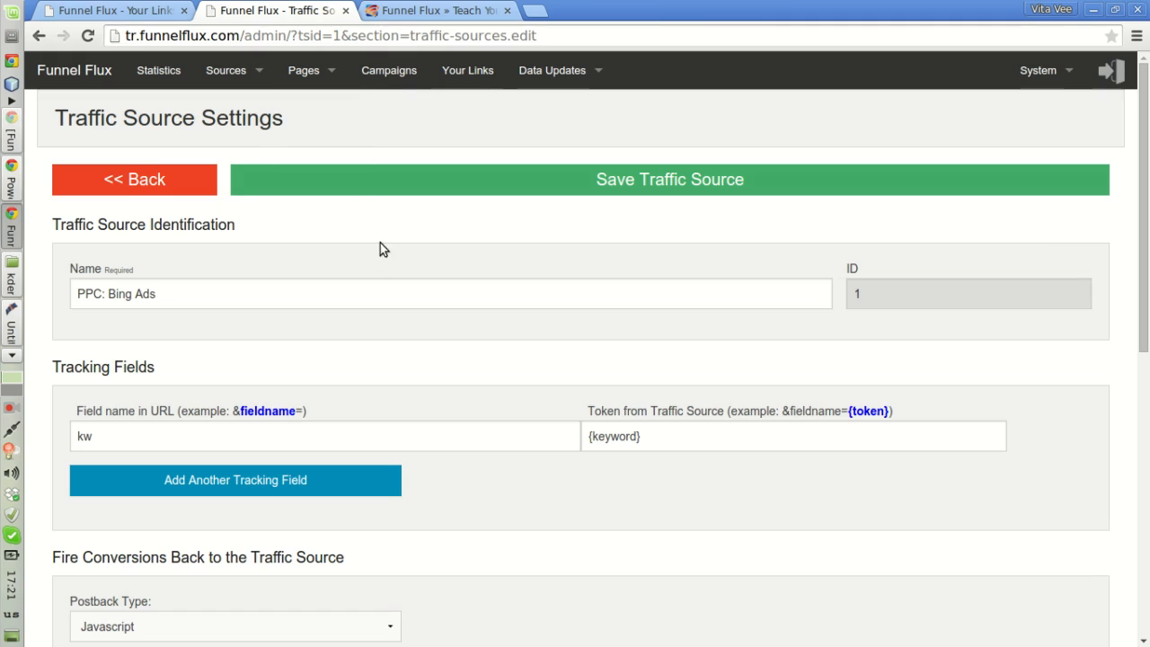
pyautogui.click(141, 10)
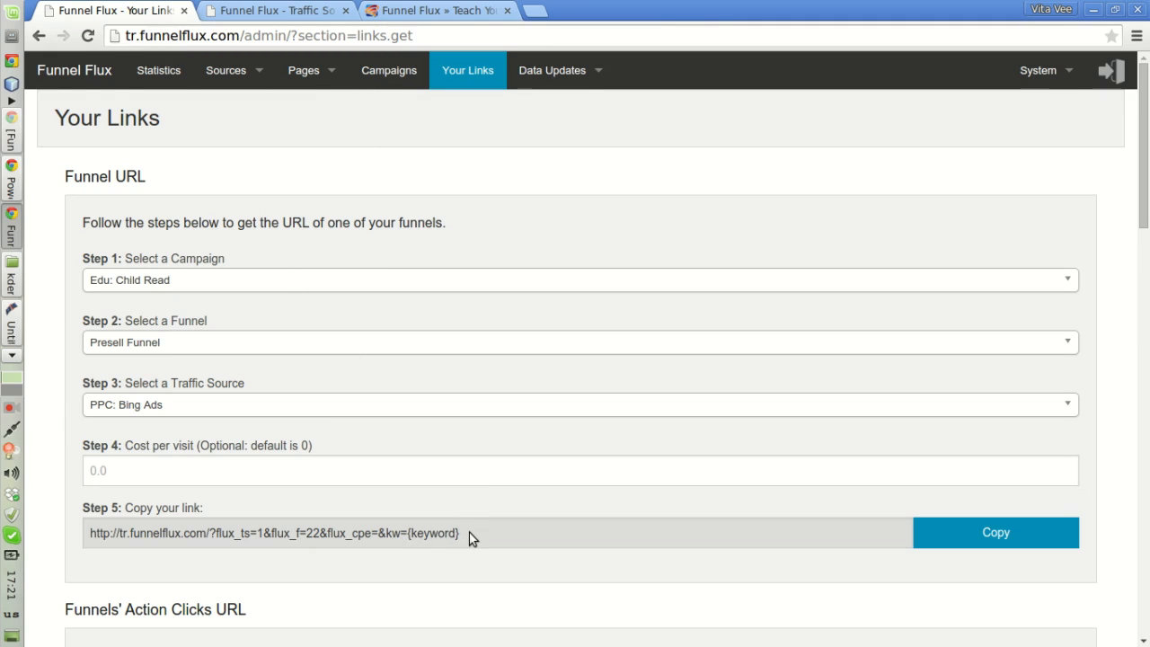
pyautogui.click(269, 11)
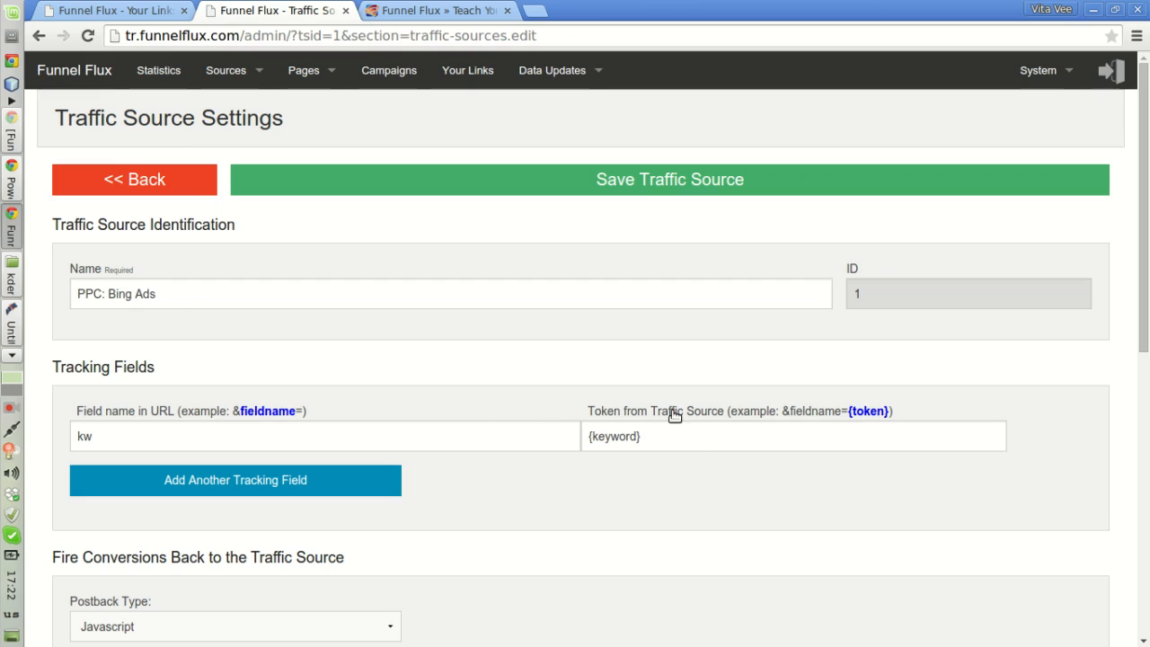
pyautogui.moveTo(659, 437); pyautogui.dragTo(580, 433)
pyautogui.click(685, 433)
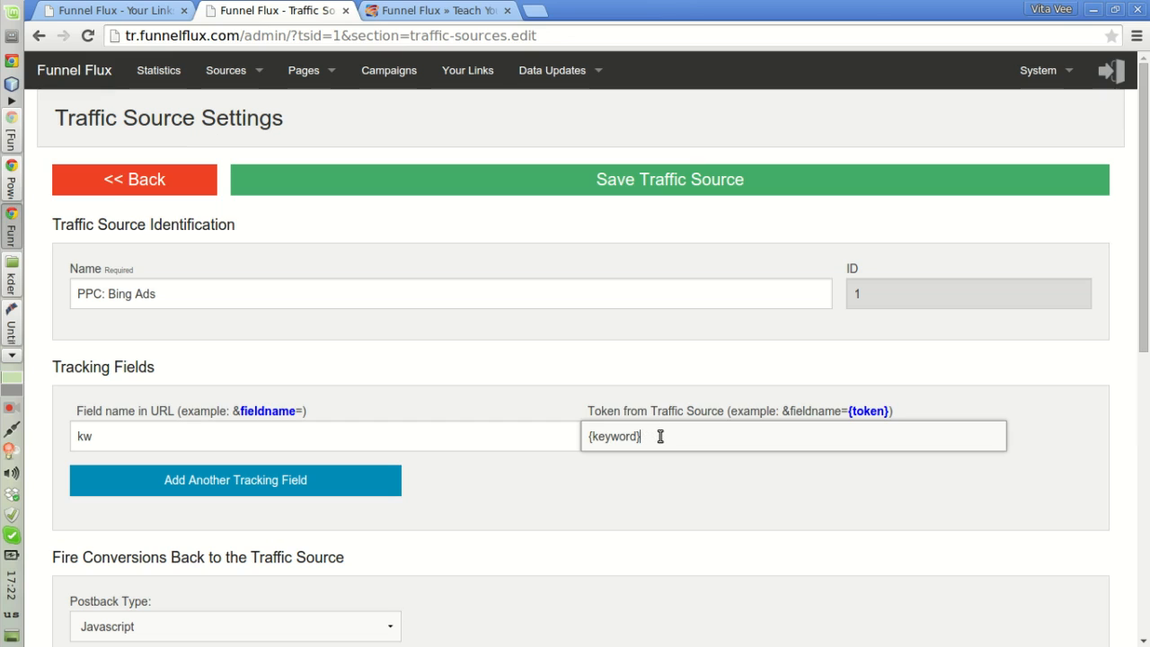
# Open the PPI: Facebook Ads traffic source and review its campaign, adset and ad tracking fields
pyautogui.click(108, 183)
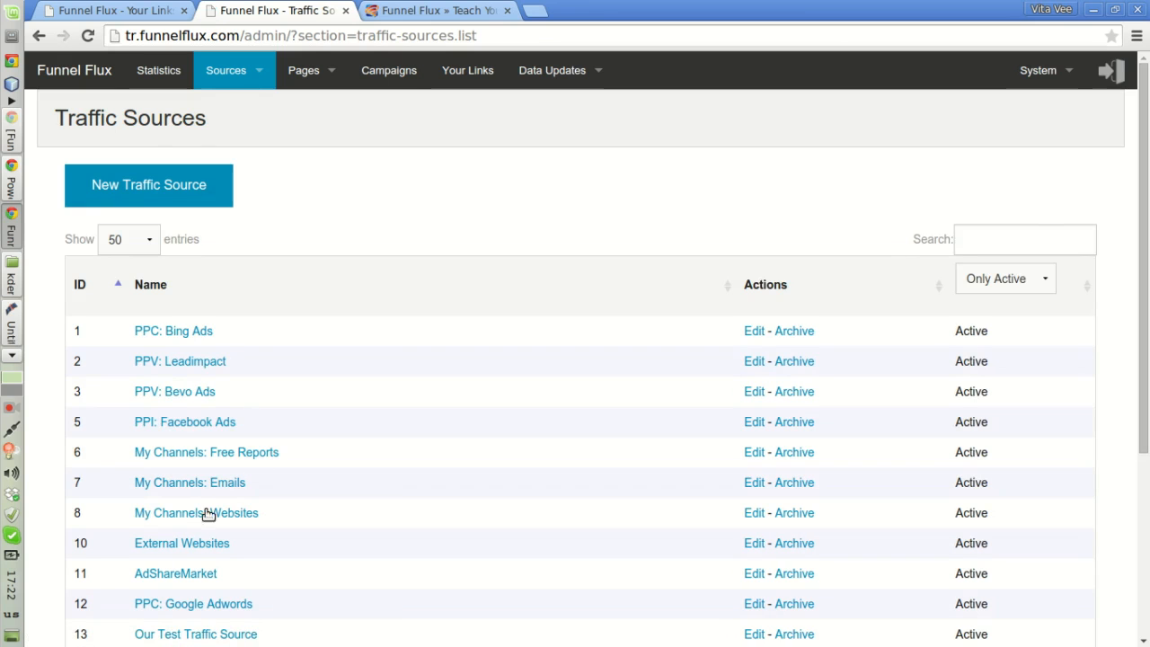
pyautogui.click(187, 423)
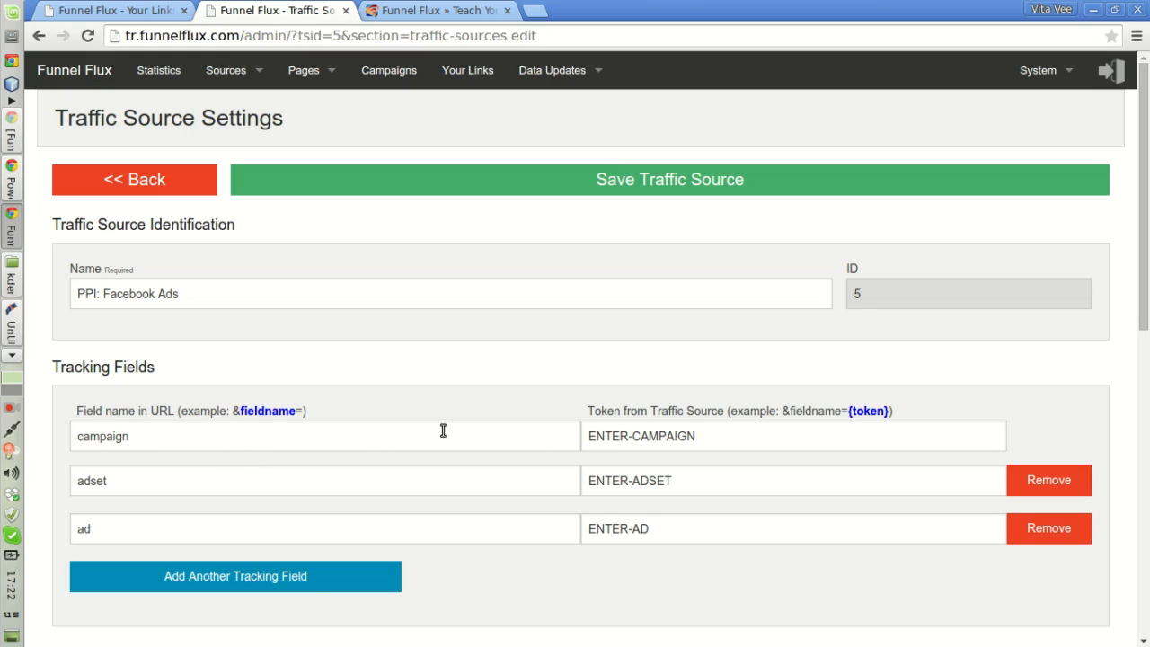
pyautogui.doubleClick(114, 440)
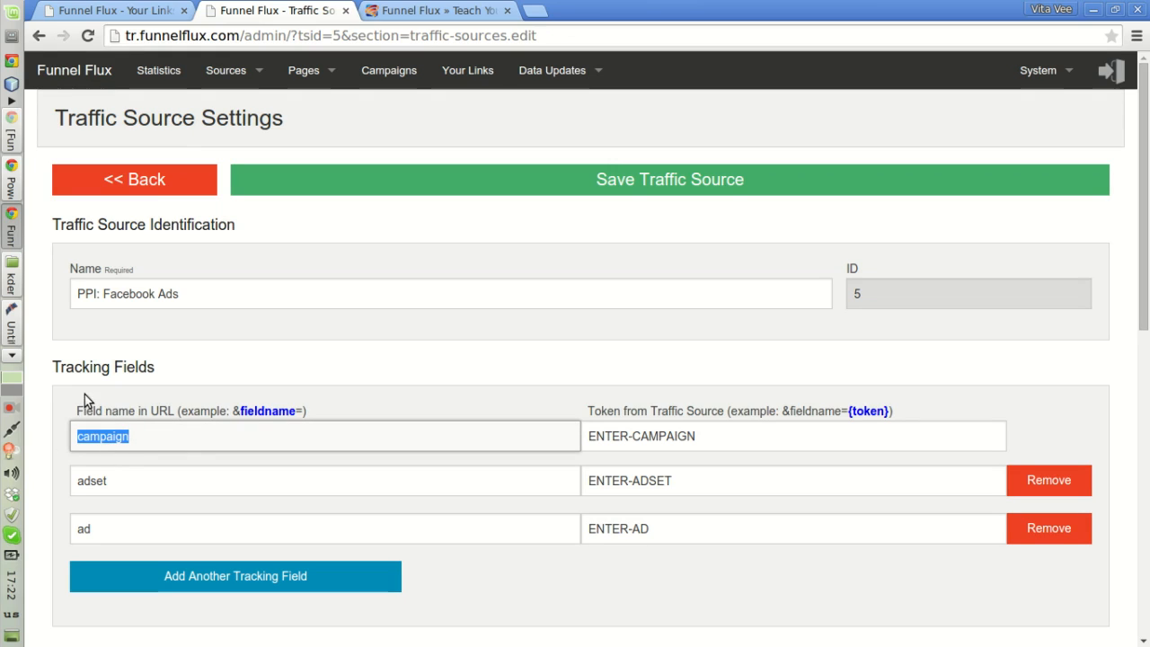
pyautogui.click(111, 482)
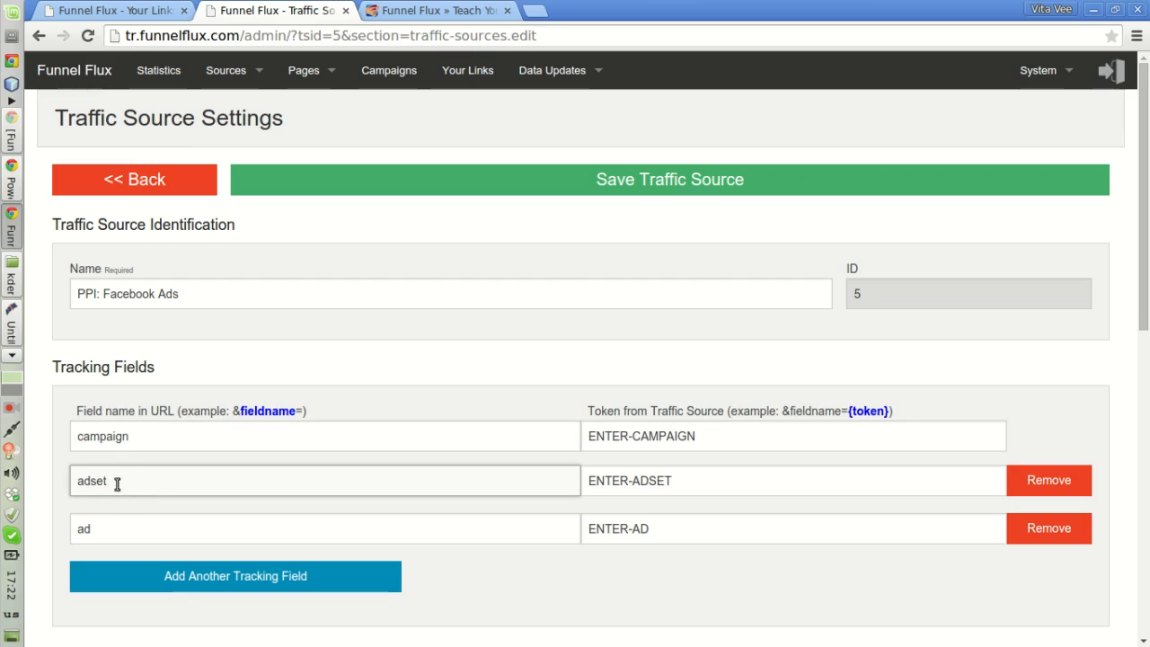
pyautogui.moveTo(115, 482); pyautogui.dragTo(79, 482)
pyautogui.click(126, 481)
pyautogui.click(107, 528)
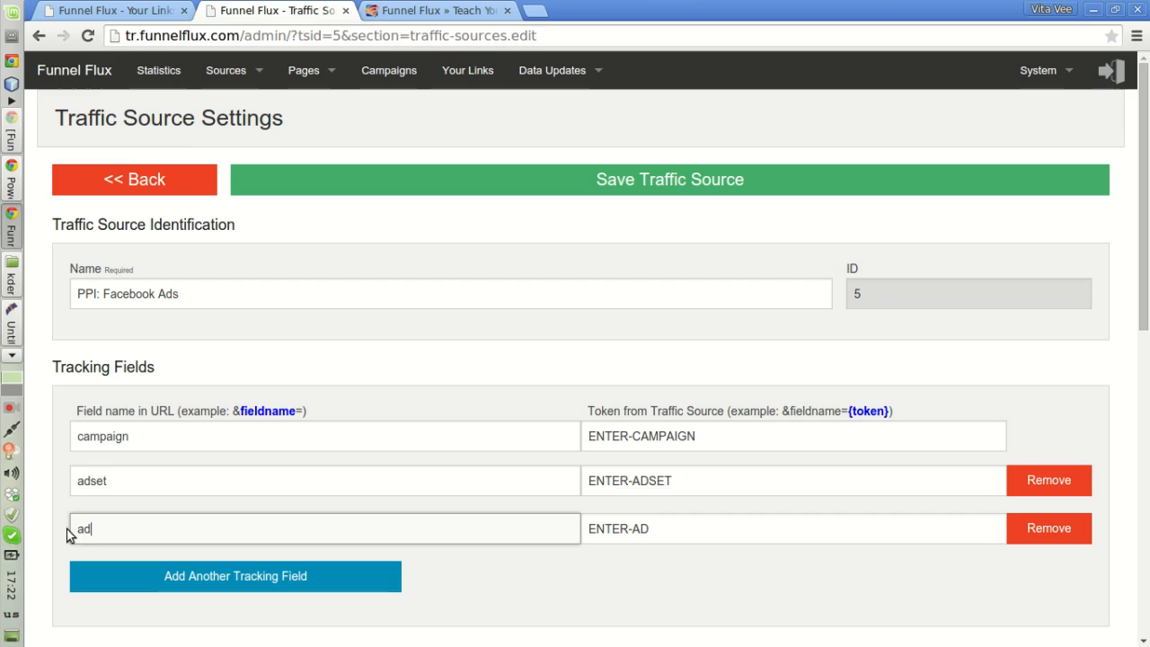
pyautogui.click(385, 351)
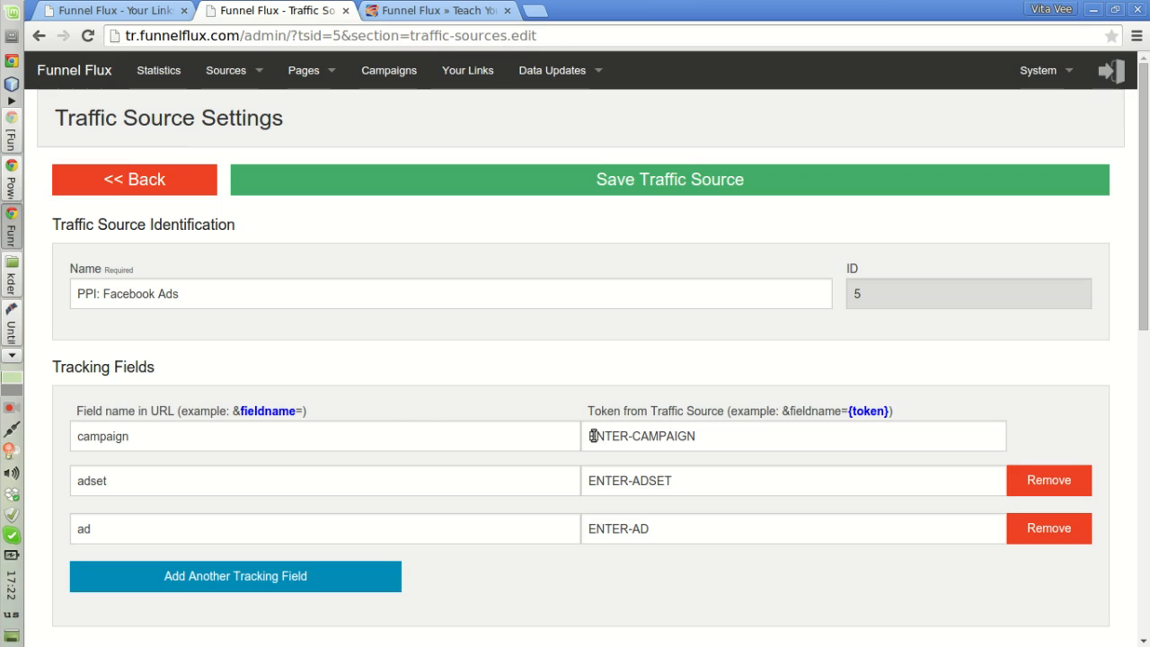
# Open the My Channels: Emails traffic source and review its list and mail tracking fields with their tokens
pyautogui.click(146, 188)
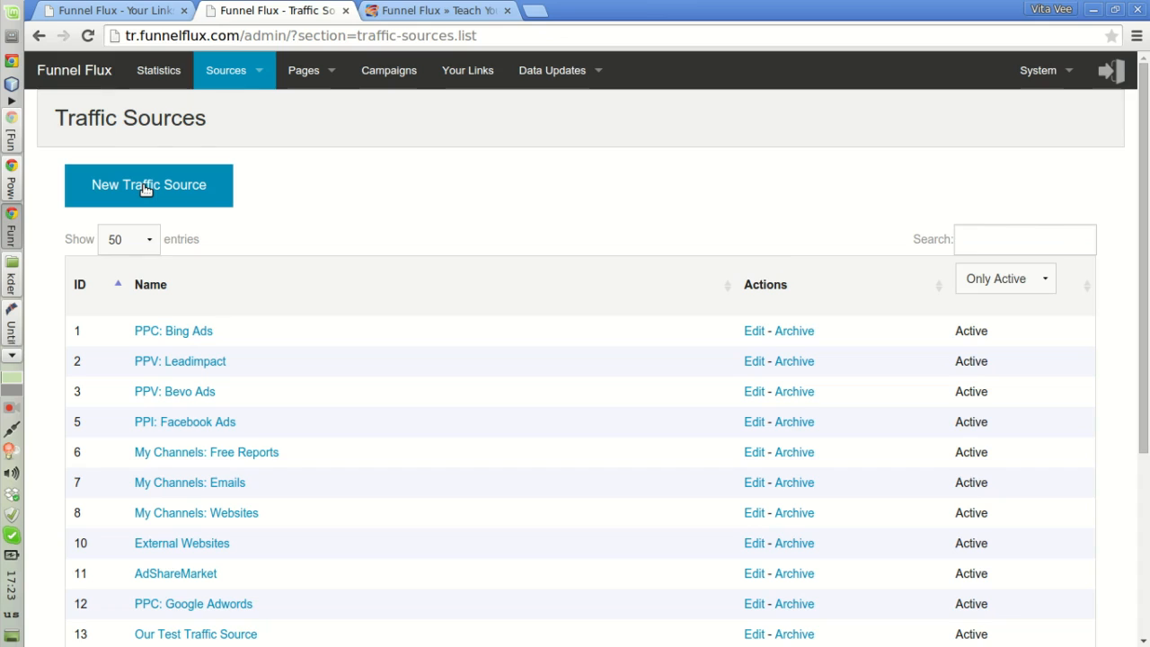
pyautogui.scroll(-2, 440, 277)
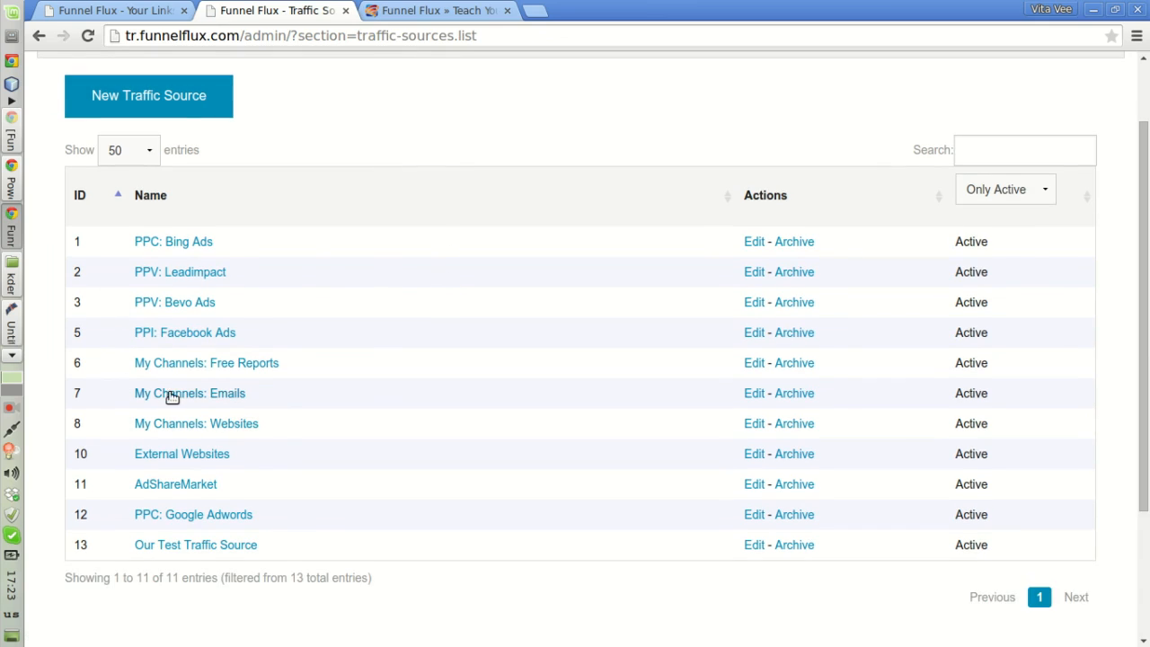
pyautogui.click(231, 395)
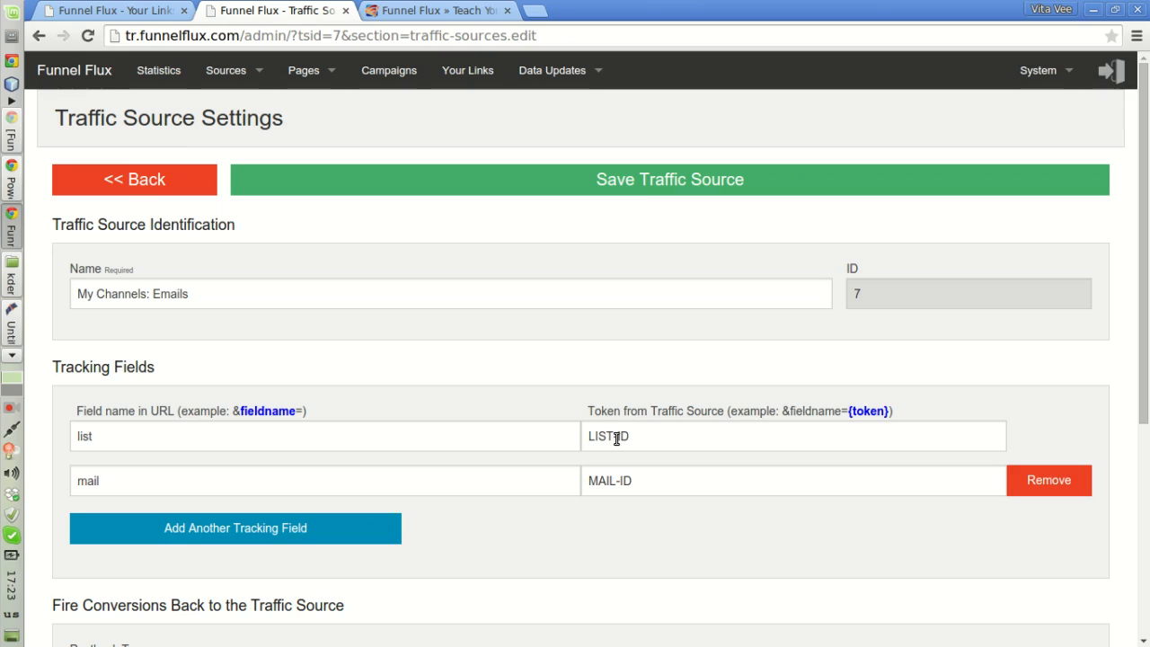
pyautogui.doubleClick(87, 481)
pyautogui.click(108, 480)
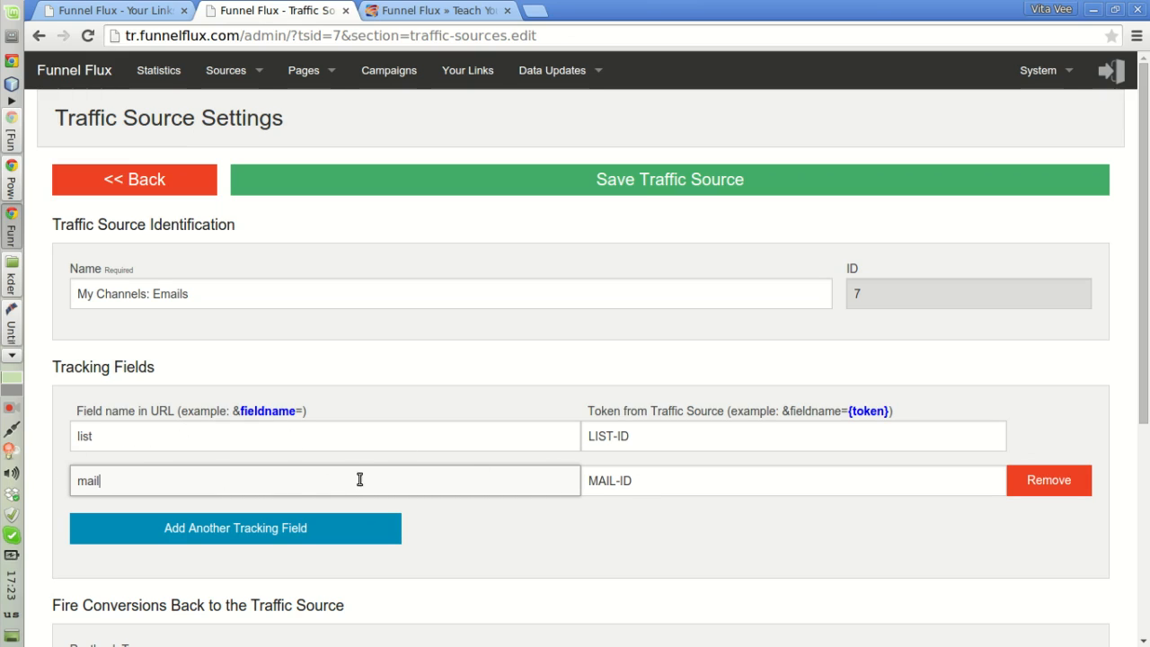
pyautogui.doubleClick(115, 434)
pyautogui.click(115, 436)
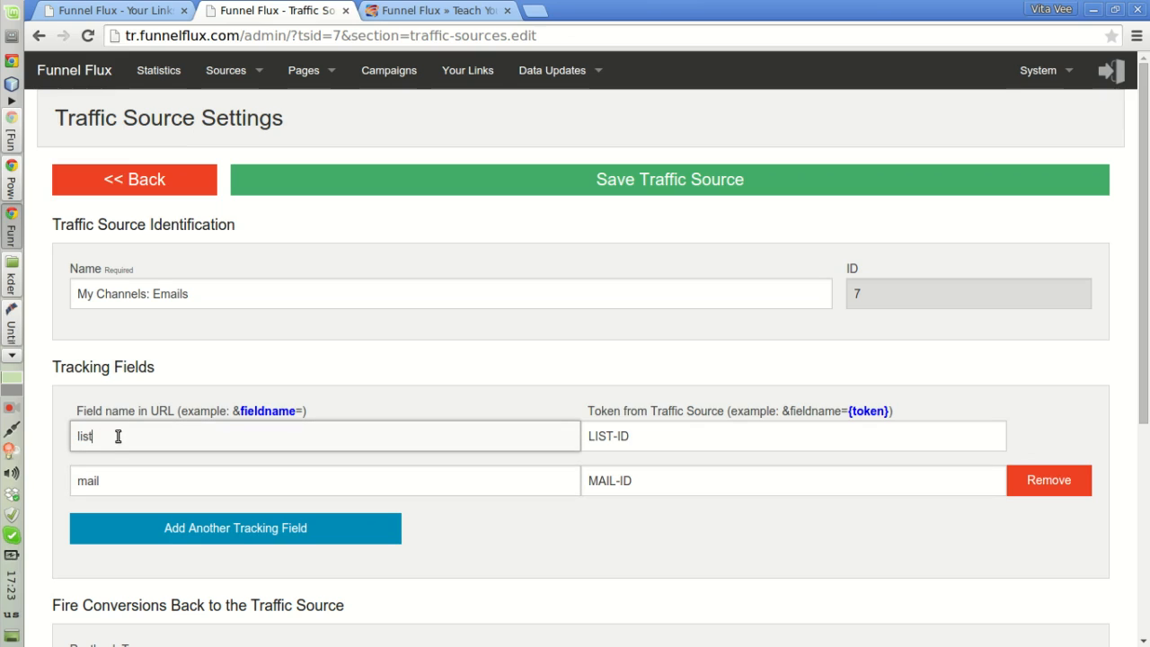
pyautogui.doubleClick(600, 436)
pyautogui.click(678, 481)
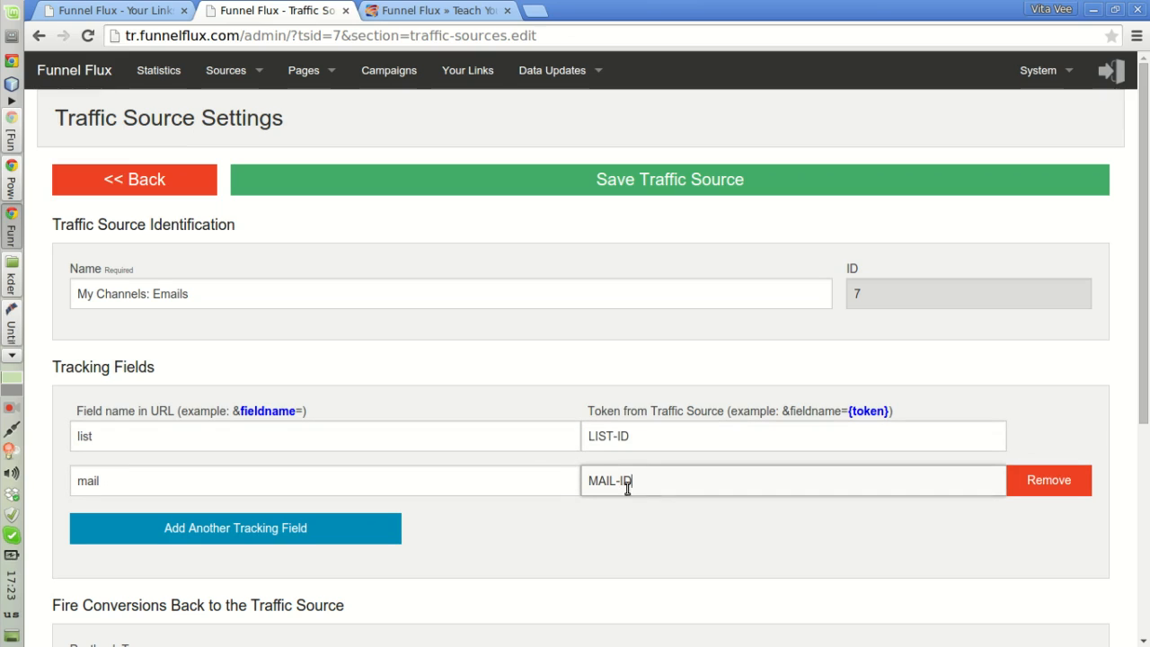